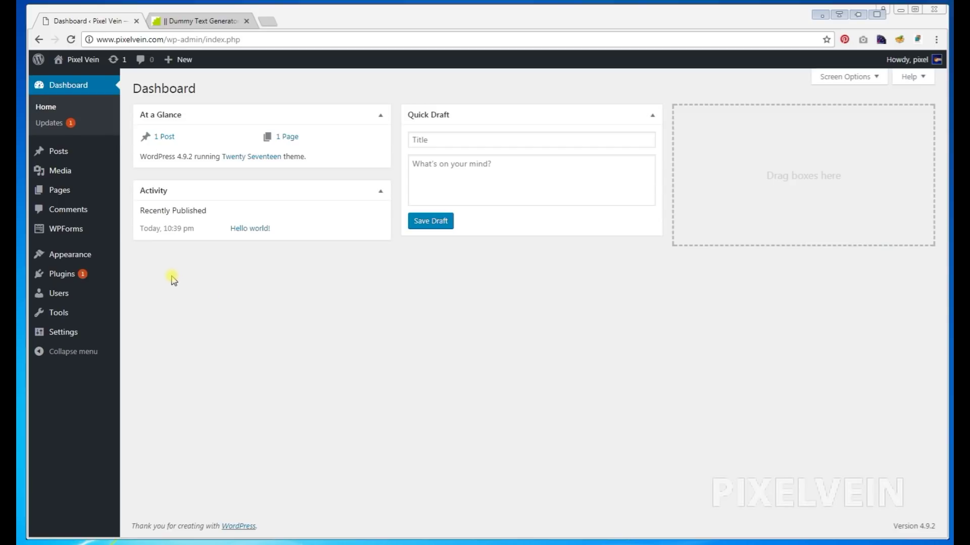
# Create a new post titled "Article Demo" and place the cursor in its body.
pyautogui.moveTo(73, 152)
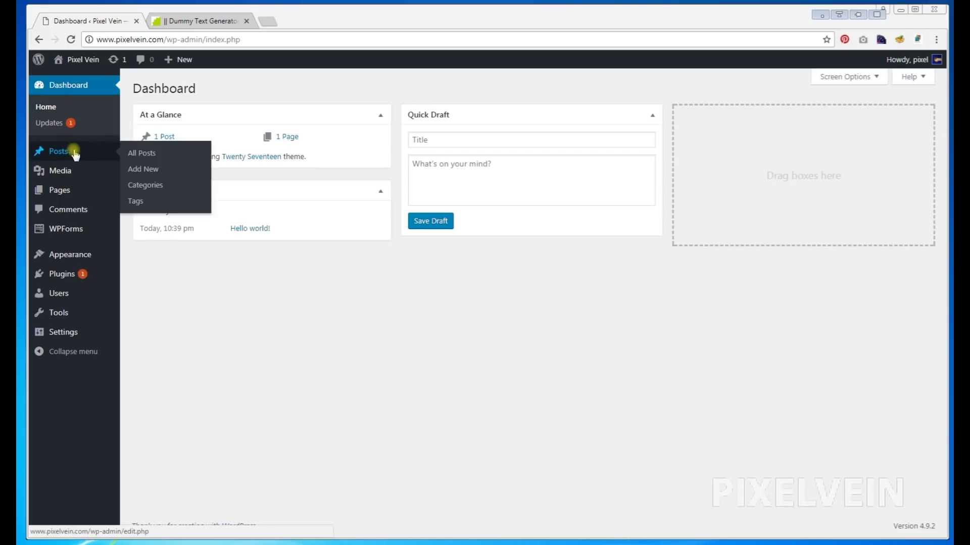
pyautogui.click(141, 170)
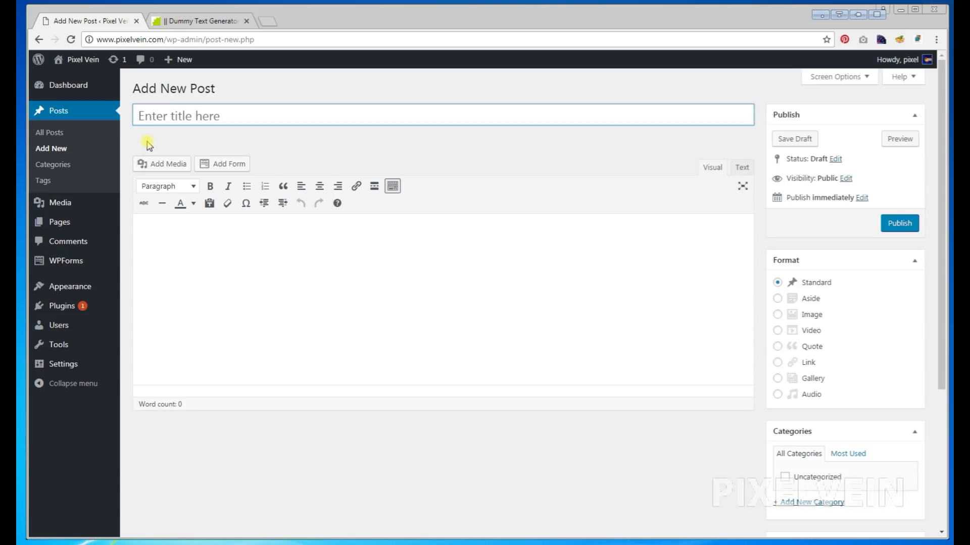
pyautogui.click(166, 116)
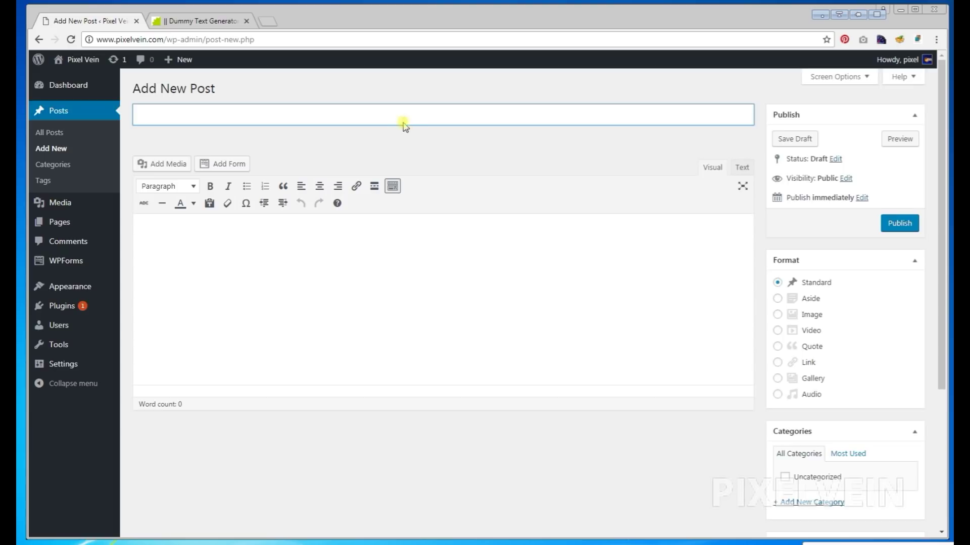
pyautogui.write('Article Demo')
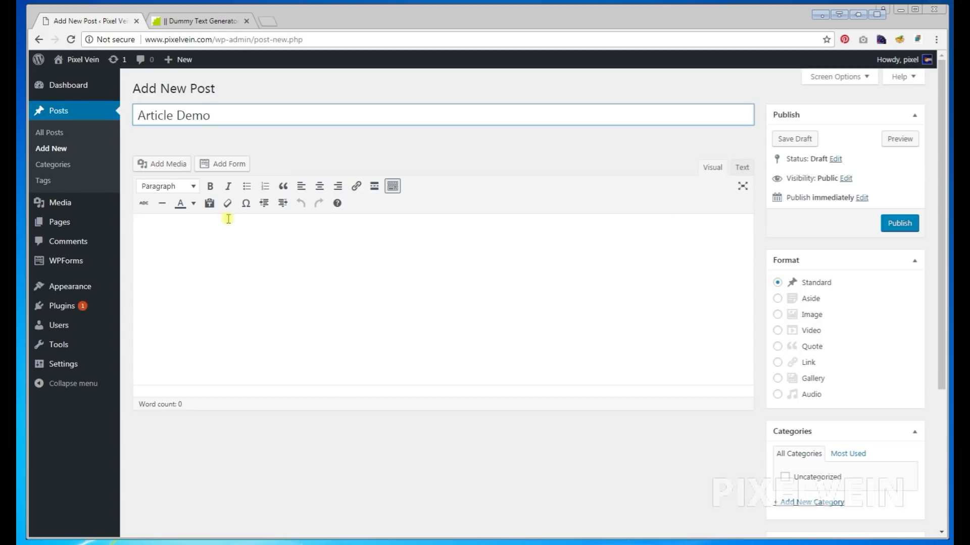
pyautogui.click(214, 231)
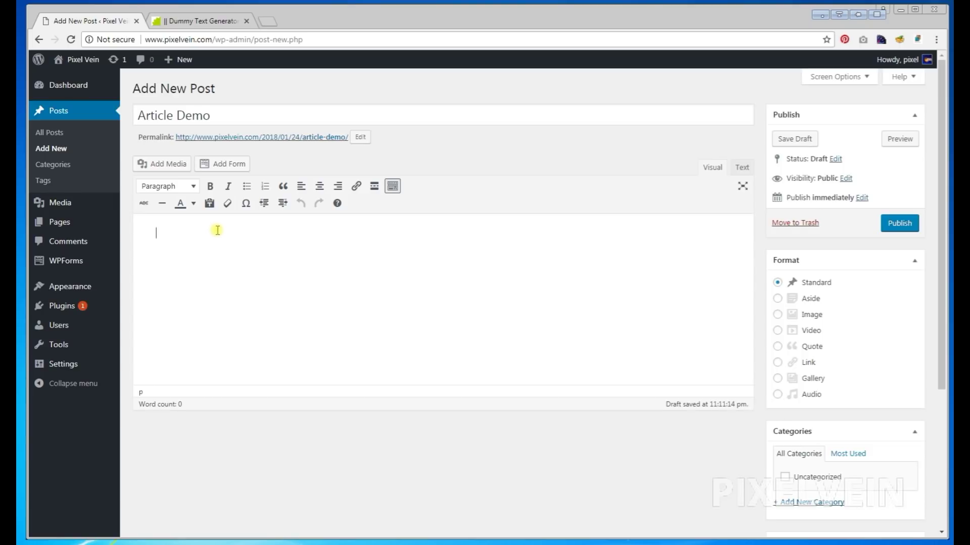
# In the Dummy Text Generator, set the Lorem ipsum output to 500 words in 5 paragraphs.
pyautogui.click(212, 21)
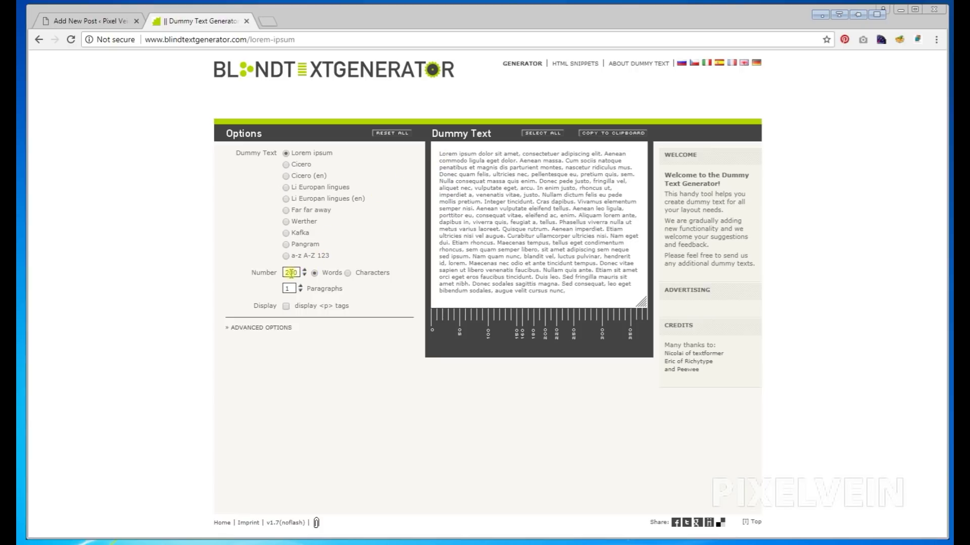
pyautogui.moveTo(290, 273); pyautogui.dragTo(283, 278)
pyautogui.write('5')
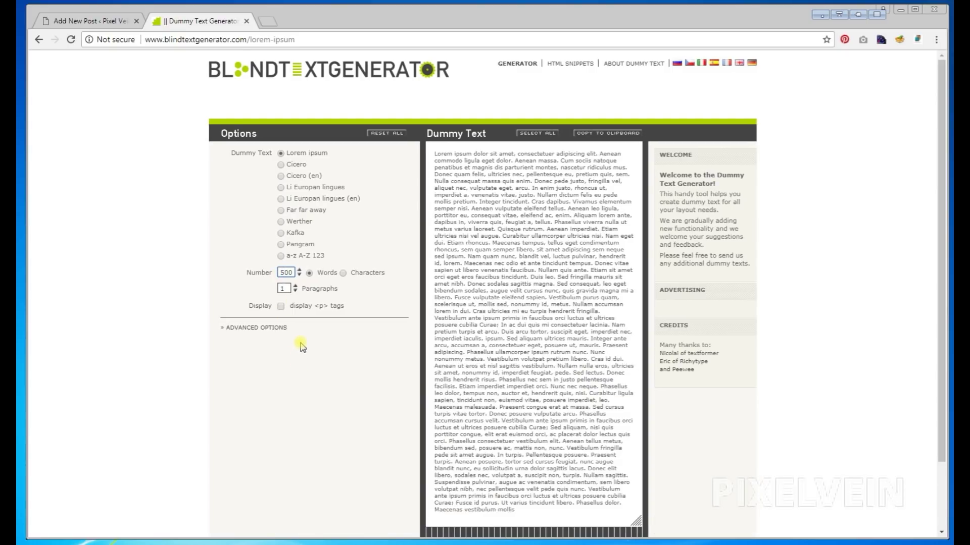
pyautogui.click(295, 286)
pyautogui.click(295, 285)
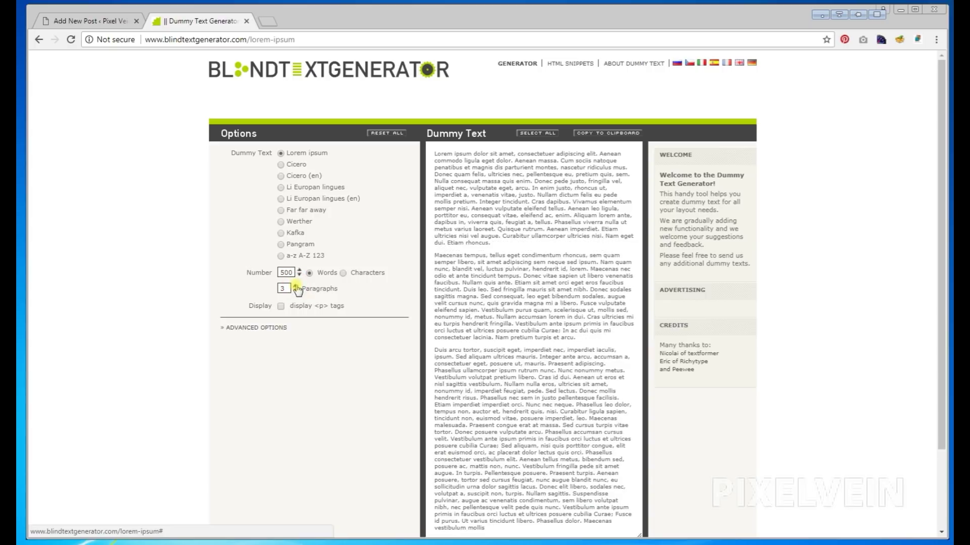
pyautogui.click(295, 285)
pyautogui.click(294, 285)
pyautogui.scroll(-3, 512, 316)
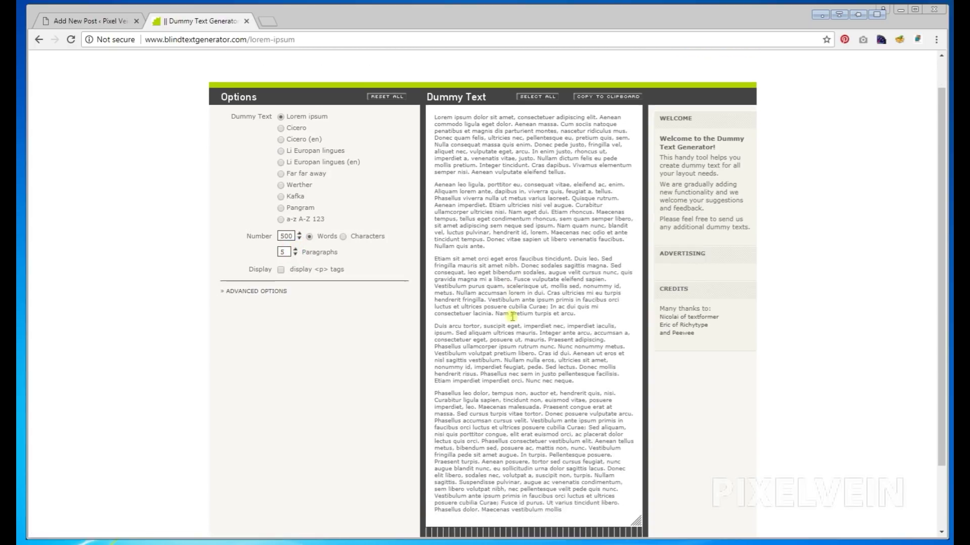
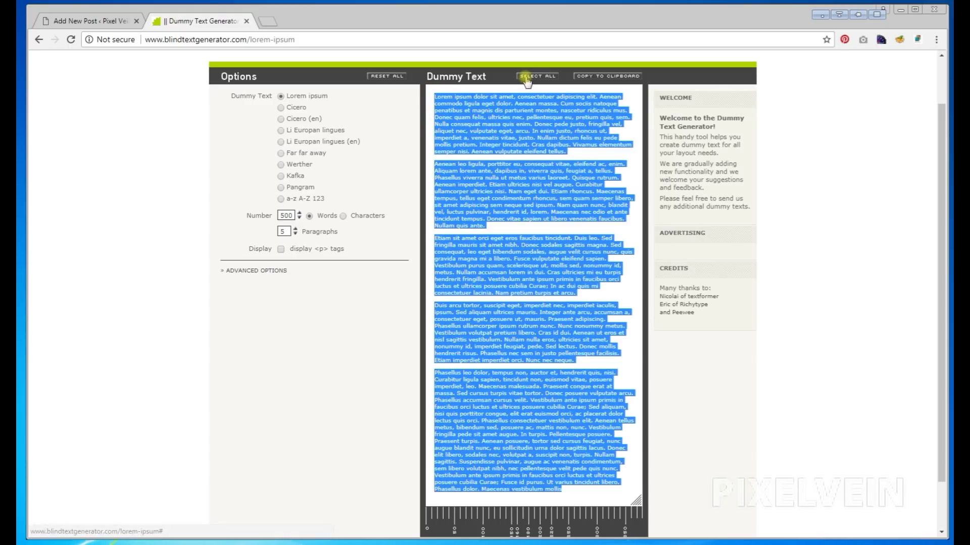
# Copy the generated dummy text and paste it into the body of the WordPress post.
pyautogui.click(592, 78)
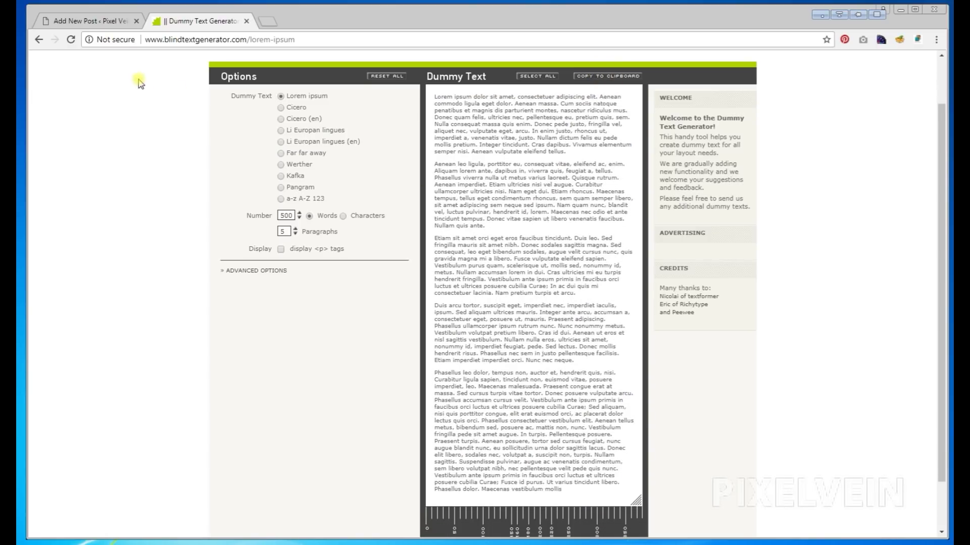
pyautogui.click(105, 21)
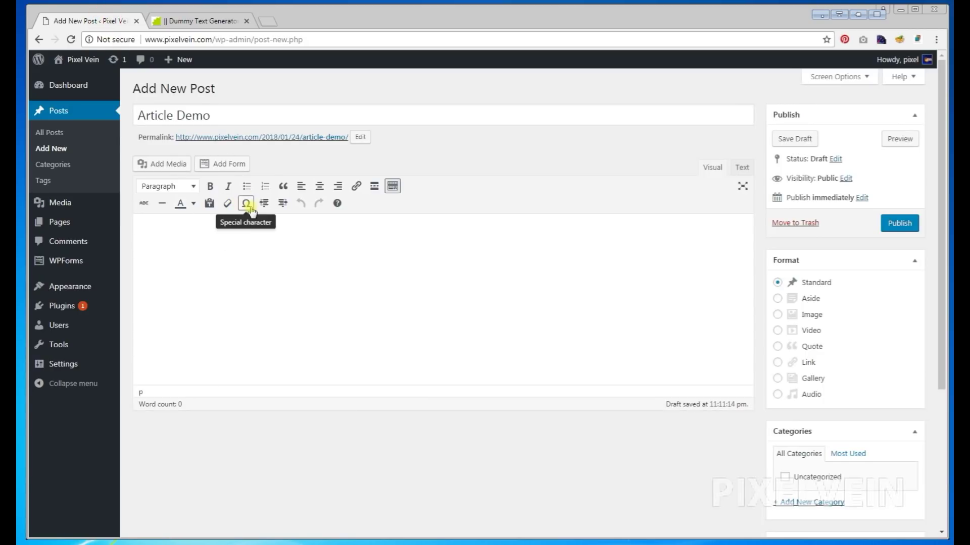
pyautogui.click(177, 235)
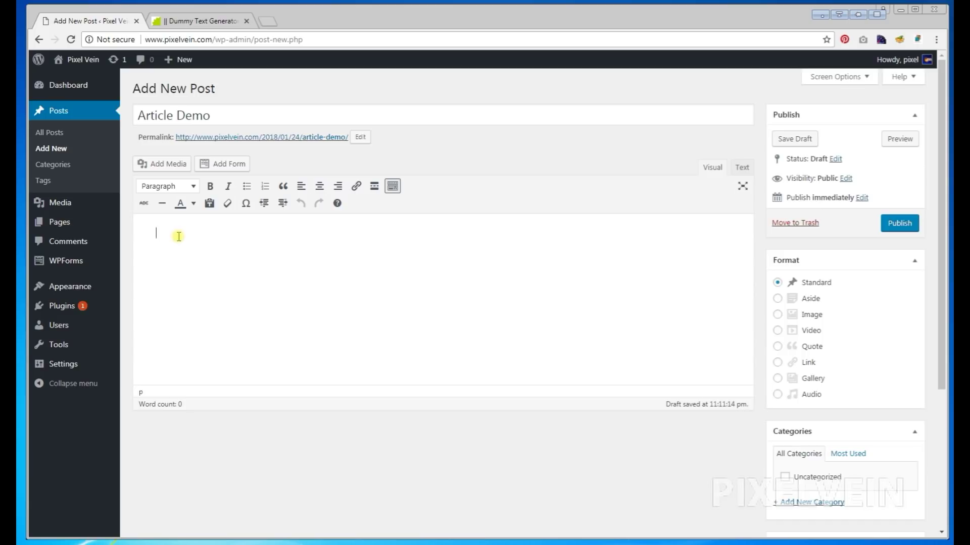
pyautogui.rightClick(179, 236)
pyautogui.click(227, 304)
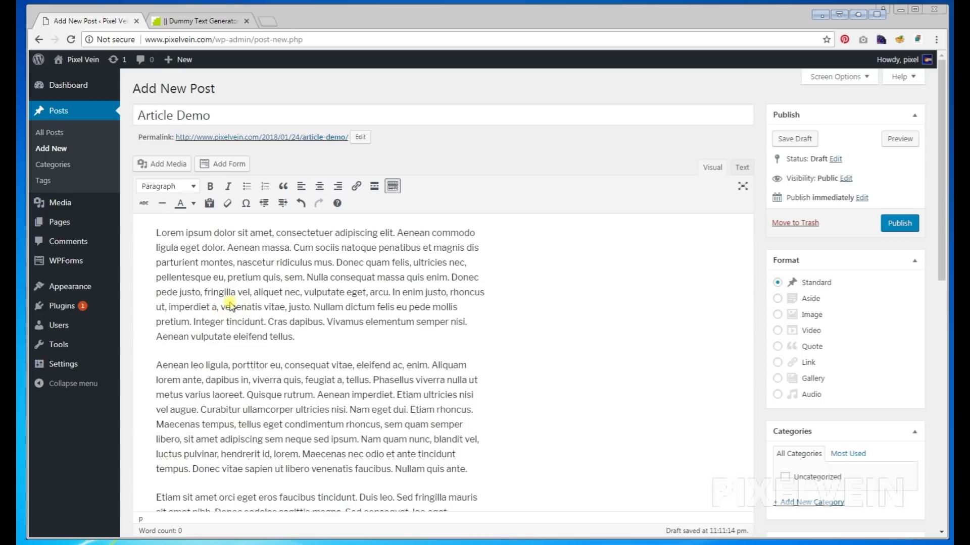
pyautogui.scroll(-10, 435, 282)
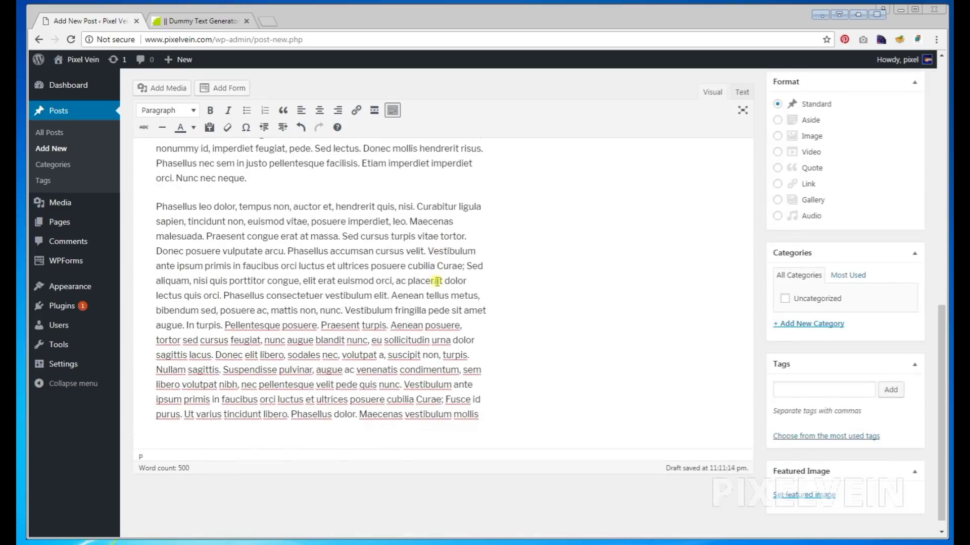
pyautogui.scroll(10, 458, 302)
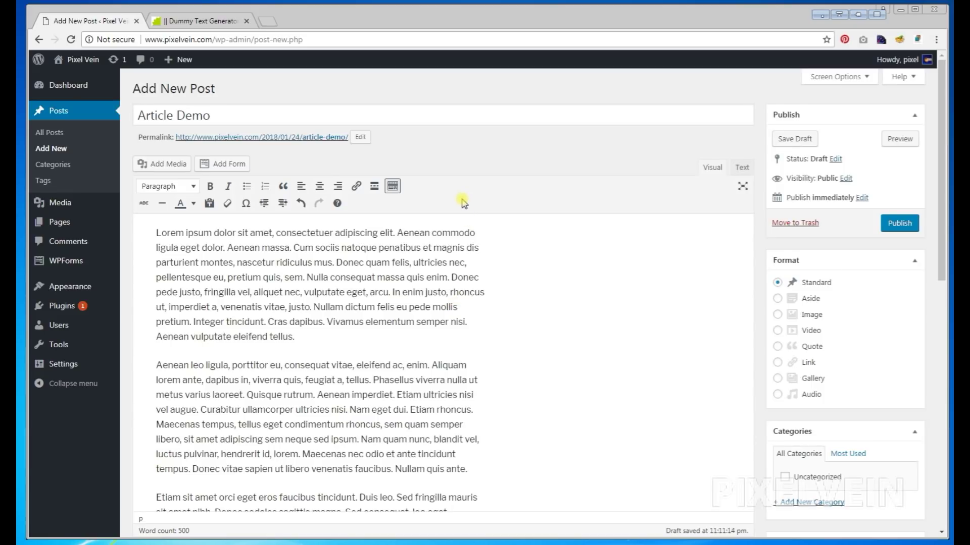
# Examine the editor's additional formatting row and the available paragraph and heading formats.
pyautogui.click(393, 187)
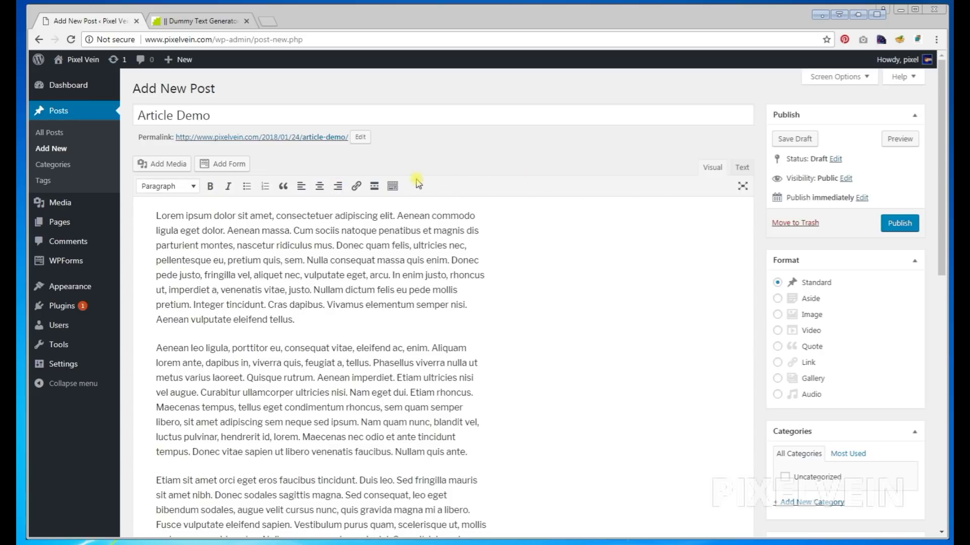
pyautogui.click(393, 187)
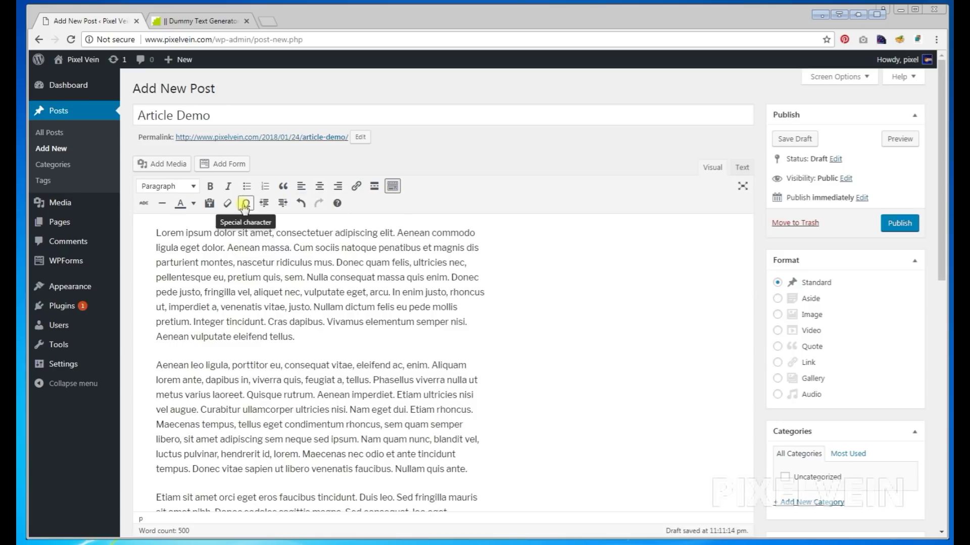
pyautogui.click(174, 189)
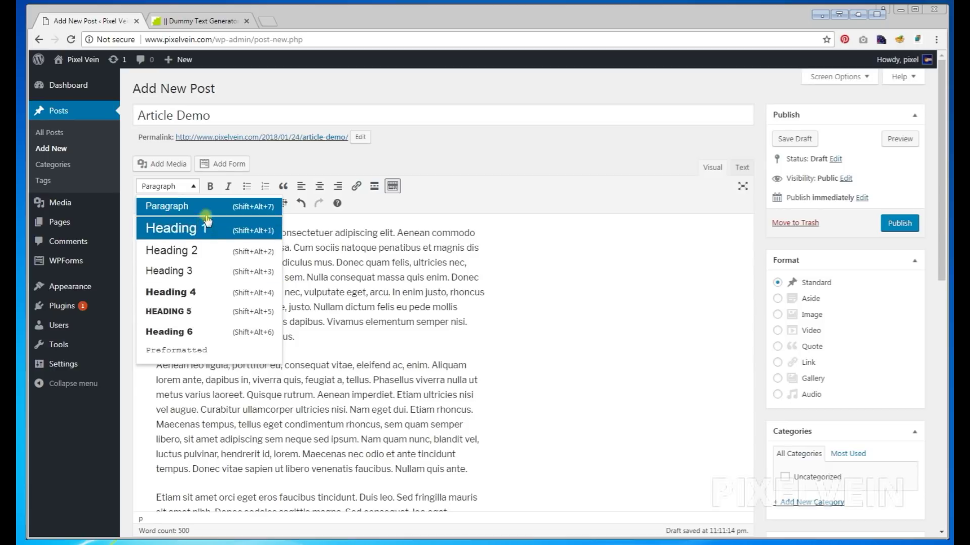
pyautogui.click(448, 185)
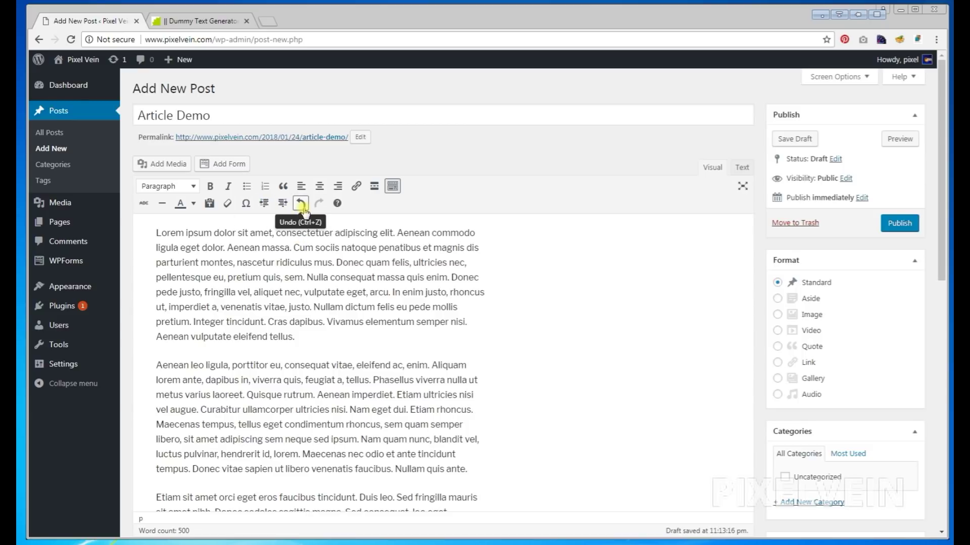
# Review the editor's list of keyboard shortcuts and close it.
pyautogui.click(337, 204)
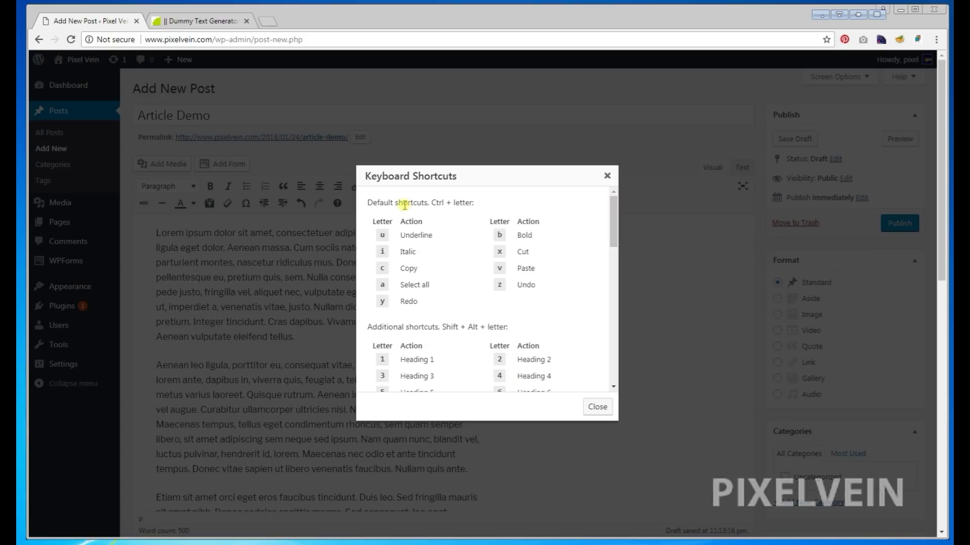
pyautogui.moveTo(613, 207)
pyautogui.mouseDown()
pyautogui.moveTo(616, 359)
pyautogui.moveTo(607, 195)
pyautogui.mouseUp()
pyautogui.click(606, 178)
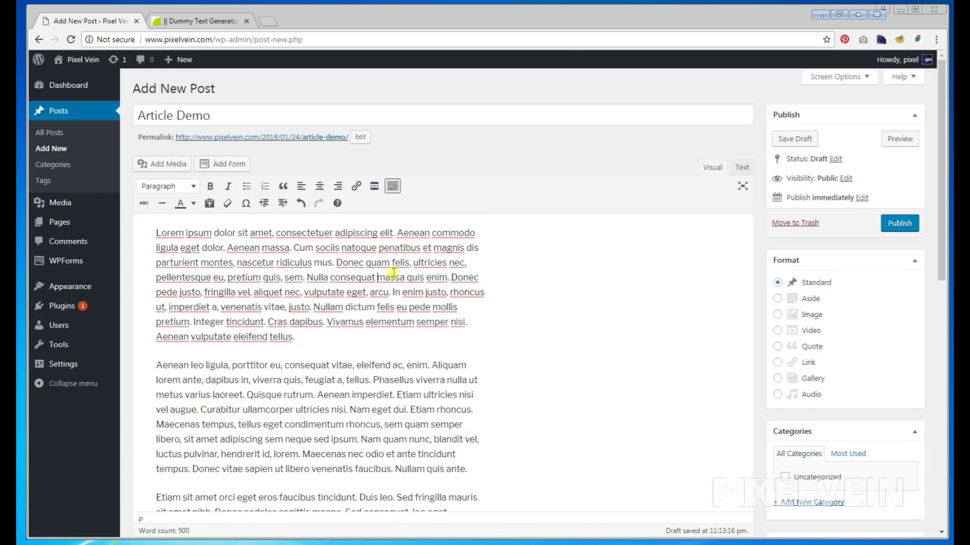
# Add an empty line above the first paragraph of the post body.
pyautogui.click(157, 233)
pyautogui.press('Return')
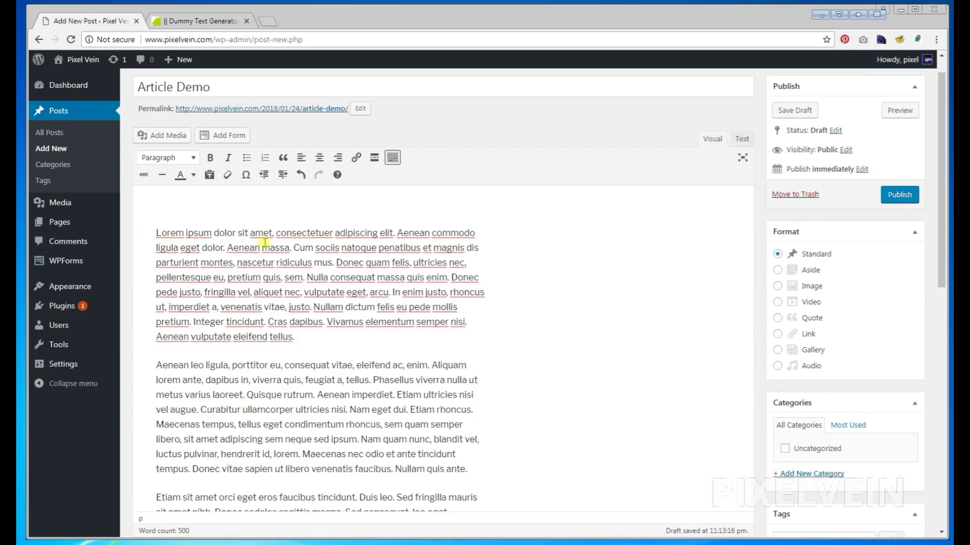
pyautogui.scroll(1, 243, 238)
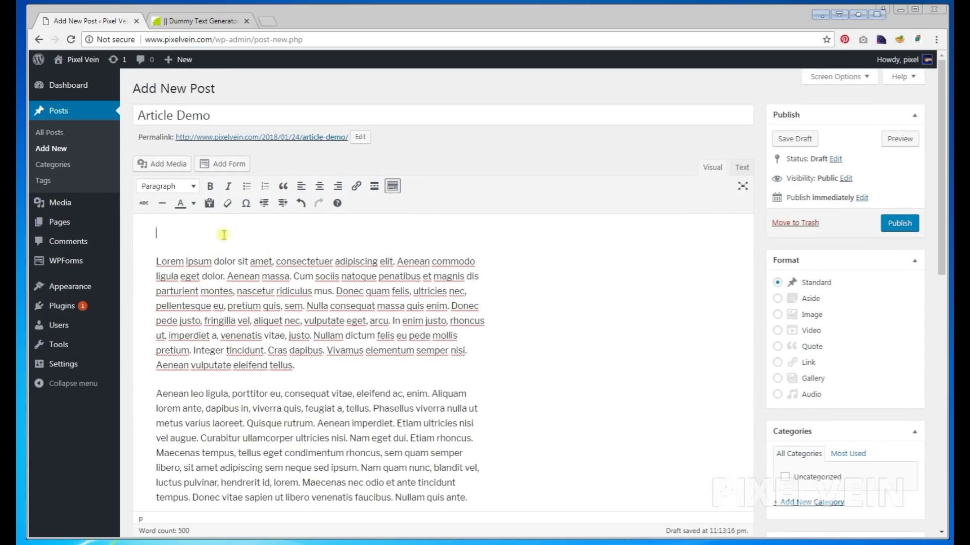
# Select the beach photo in the media library for insertion and check its title and alt text.
pyautogui.click(174, 167)
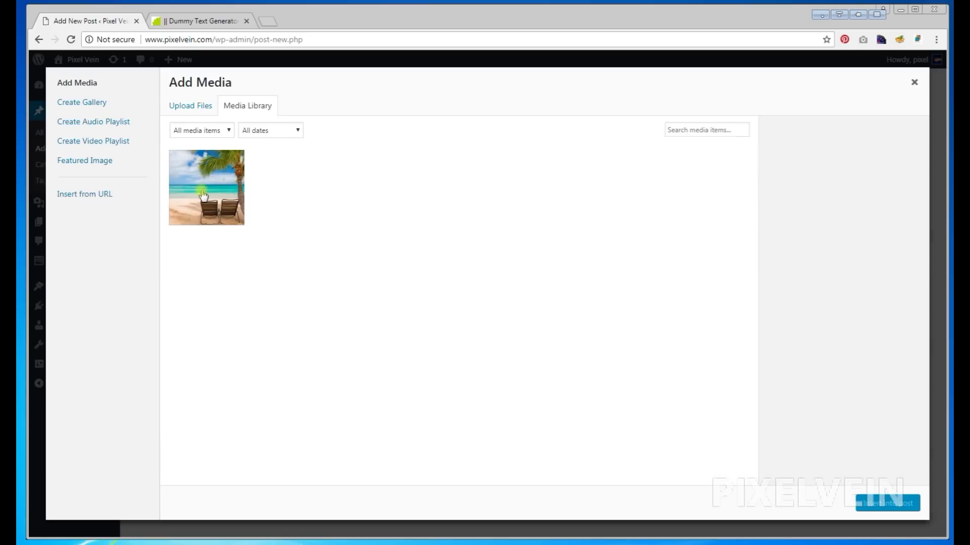
pyautogui.click(203, 189)
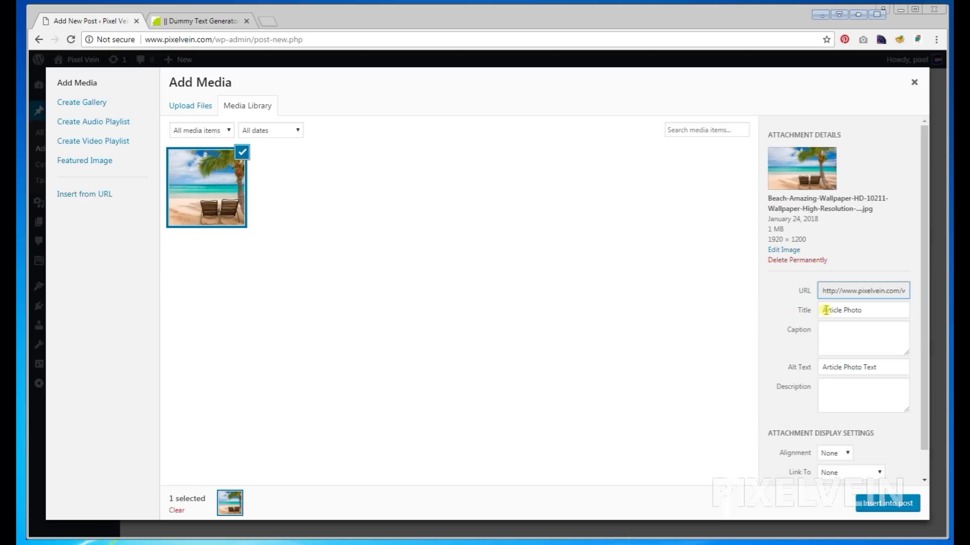
pyautogui.moveTo(821, 309); pyautogui.dragTo(884, 310)
pyautogui.moveTo(819, 367); pyautogui.dragTo(893, 367)
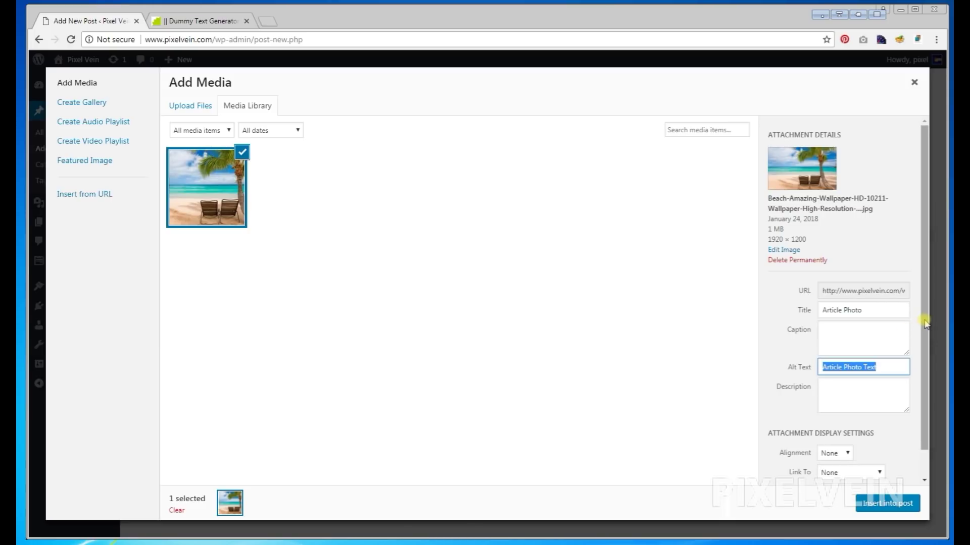
pyautogui.moveTo(926, 323); pyautogui.dragTo(924, 382)
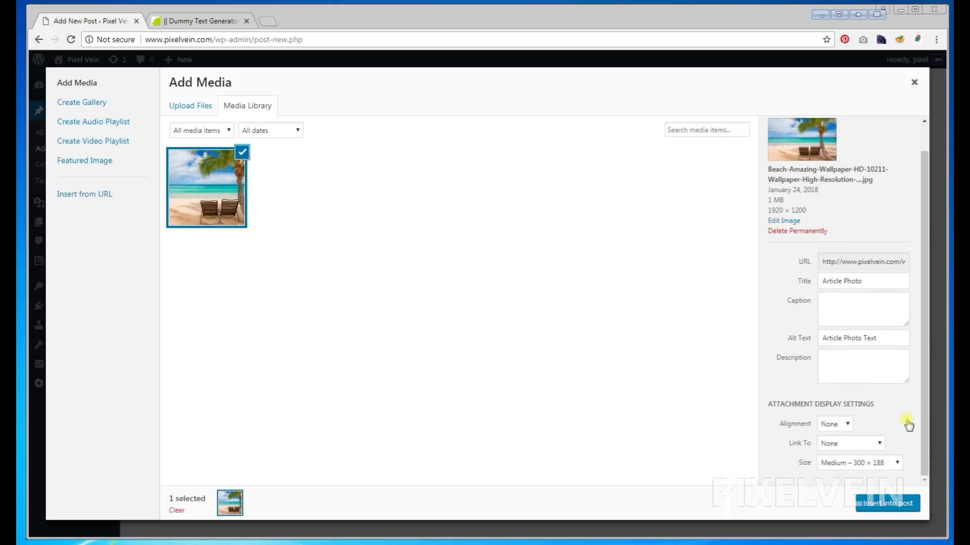
# Keep the photo's link at None, set its size to Large – 525 × 328, and insert it into the post.
pyautogui.click(850, 446)
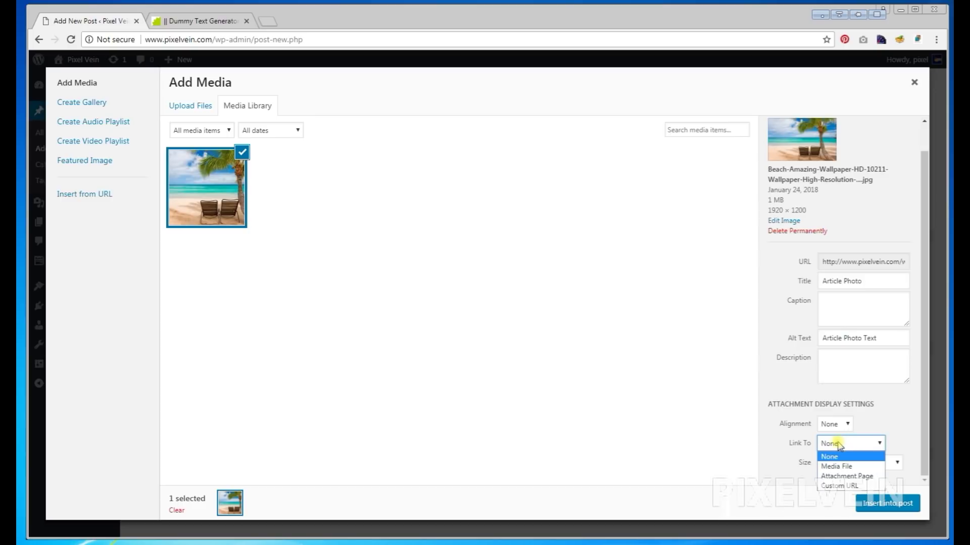
pyautogui.click(854, 447)
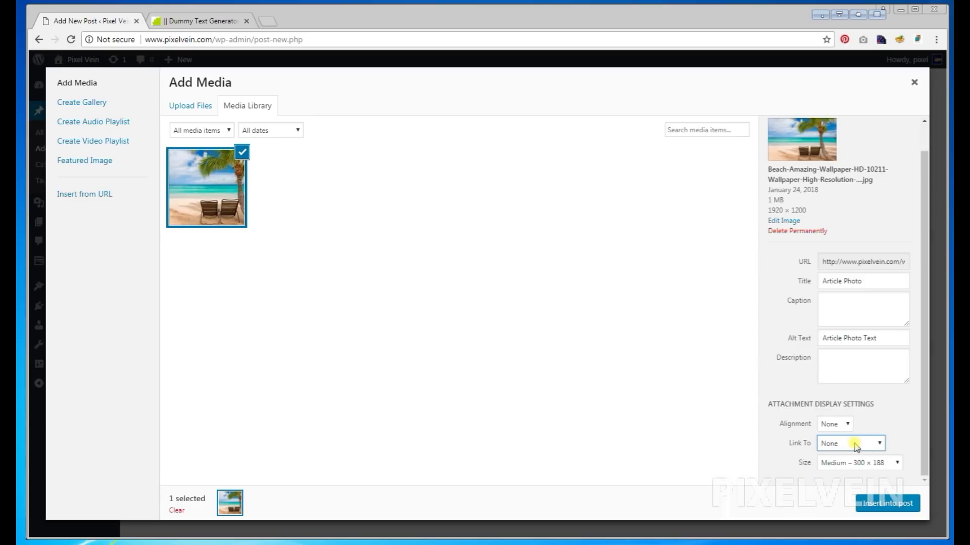
pyautogui.click(836, 463)
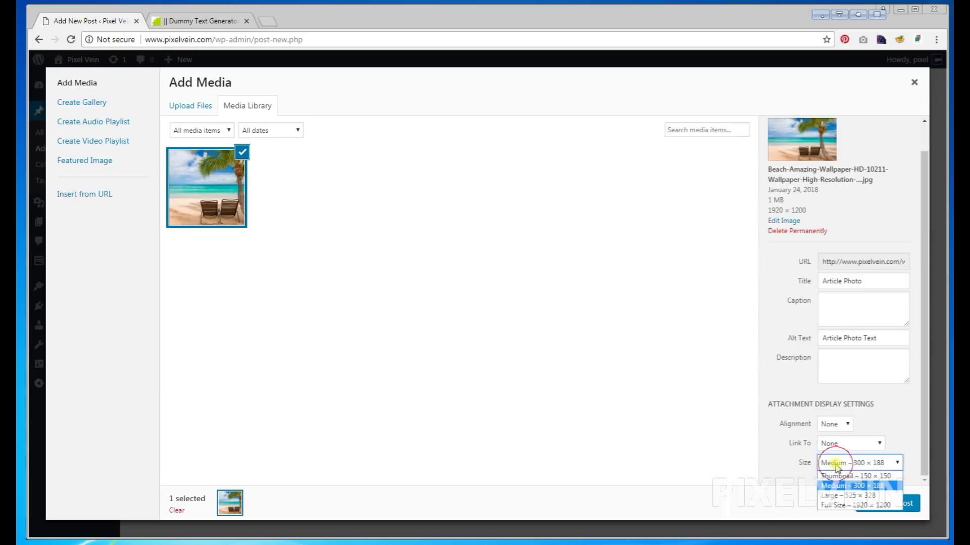
pyautogui.click(860, 497)
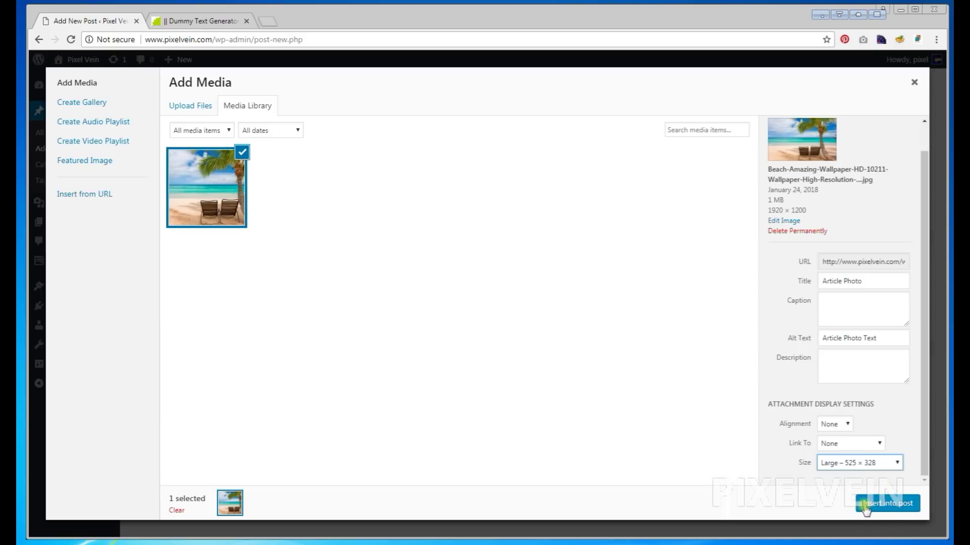
pyautogui.click(887, 503)
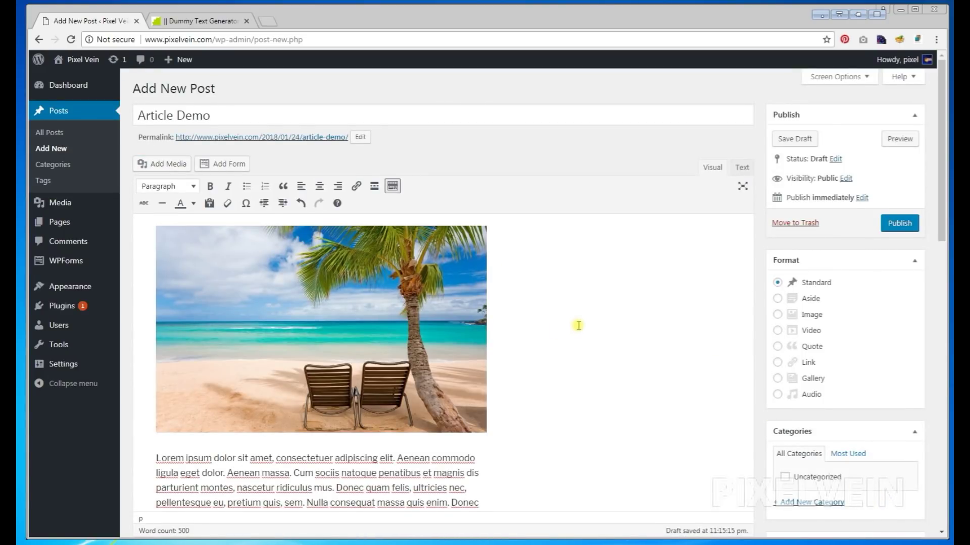
# Italicize the whole first paragraph below the beach photo, starting with "Lorem ipsum dolor sit amet".
pyautogui.scroll(-3, 578, 325)
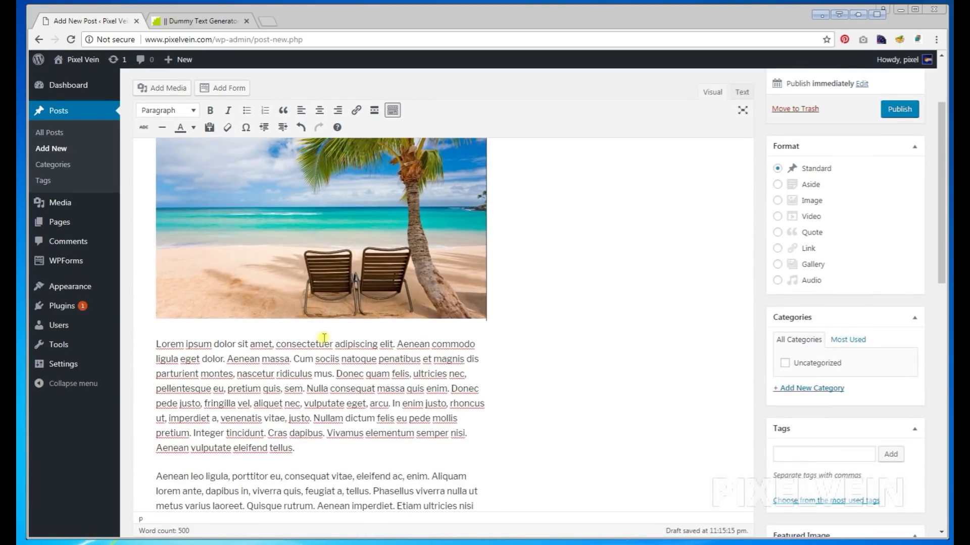
pyautogui.click(154, 344)
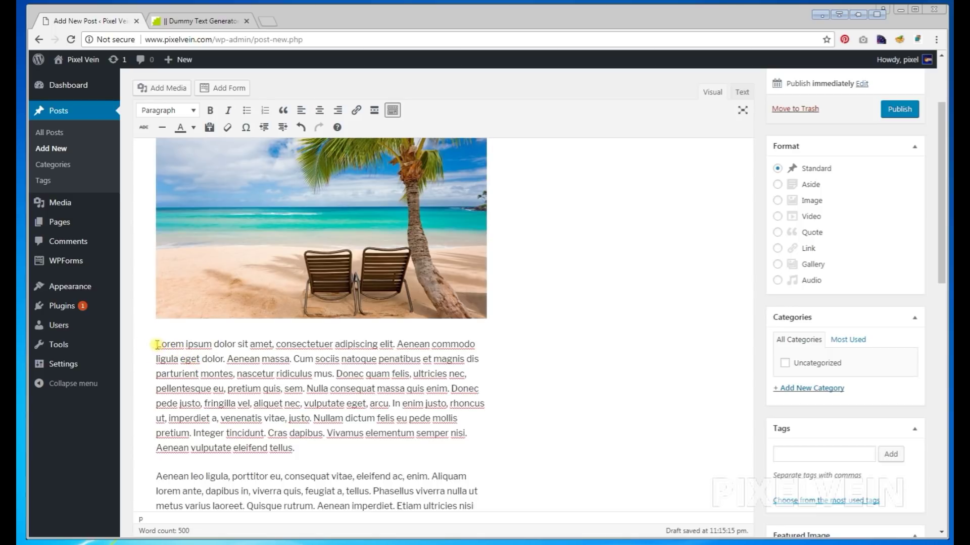
pyautogui.moveTo(294, 449); pyautogui.dragTo(155, 344)
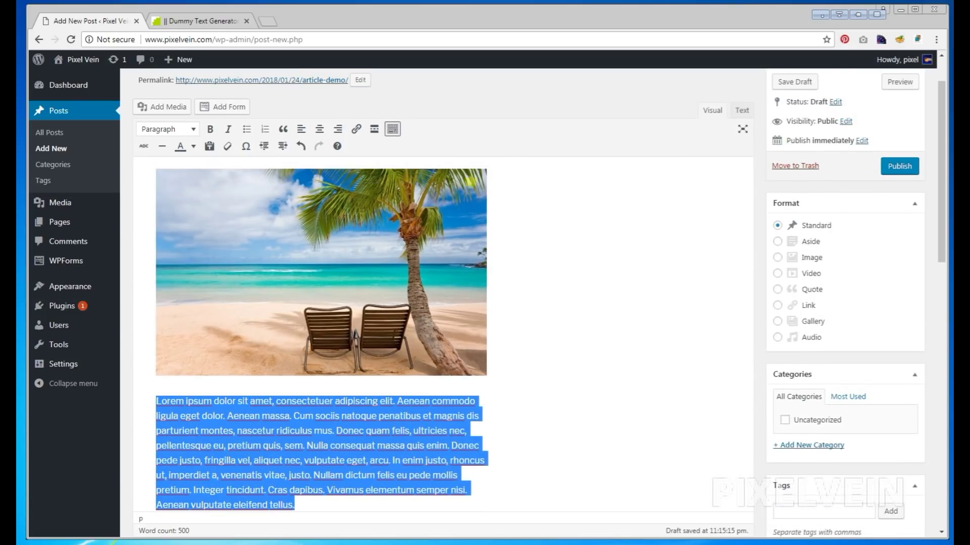
pyautogui.click(228, 129)
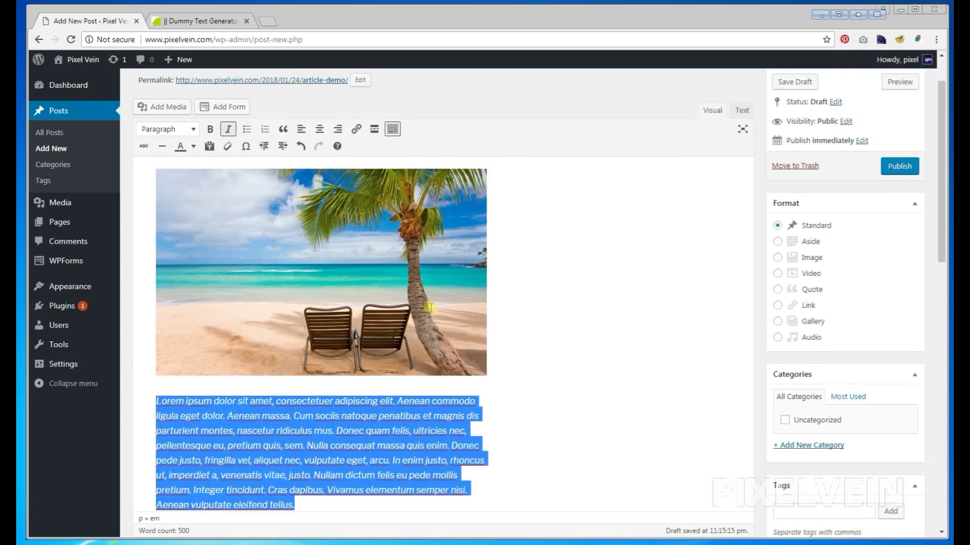
pyautogui.click(541, 405)
# Make the entire second paragraph, starting with "Aenean leo ligula", bold.
pyautogui.scroll(1, 545, 289)
pyautogui.scroll(-6, 545, 291)
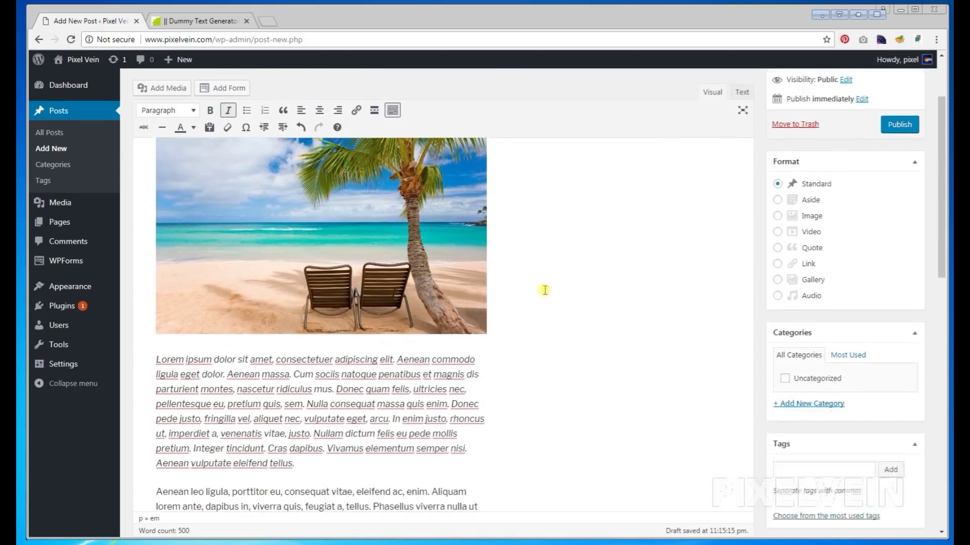
pyautogui.scroll(1, 243, 242)
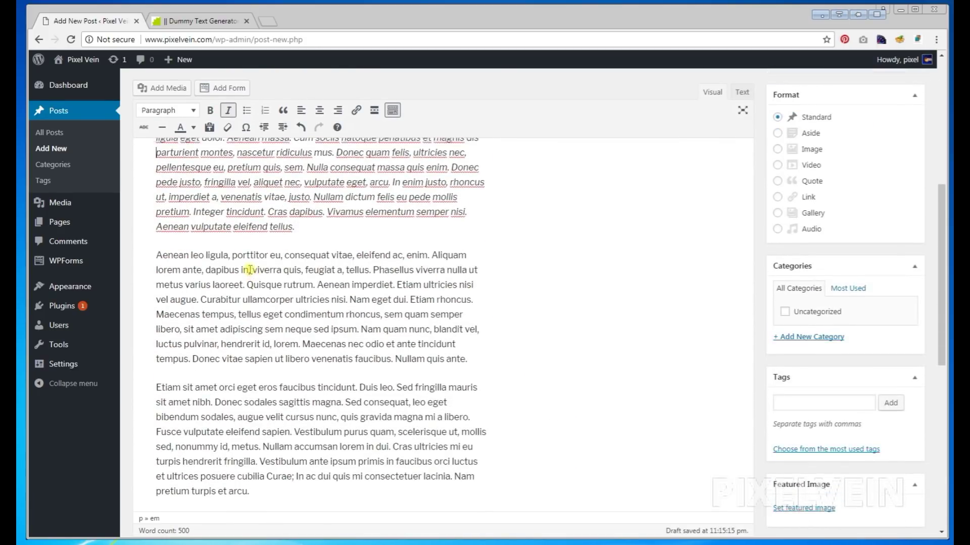
pyautogui.click(168, 309)
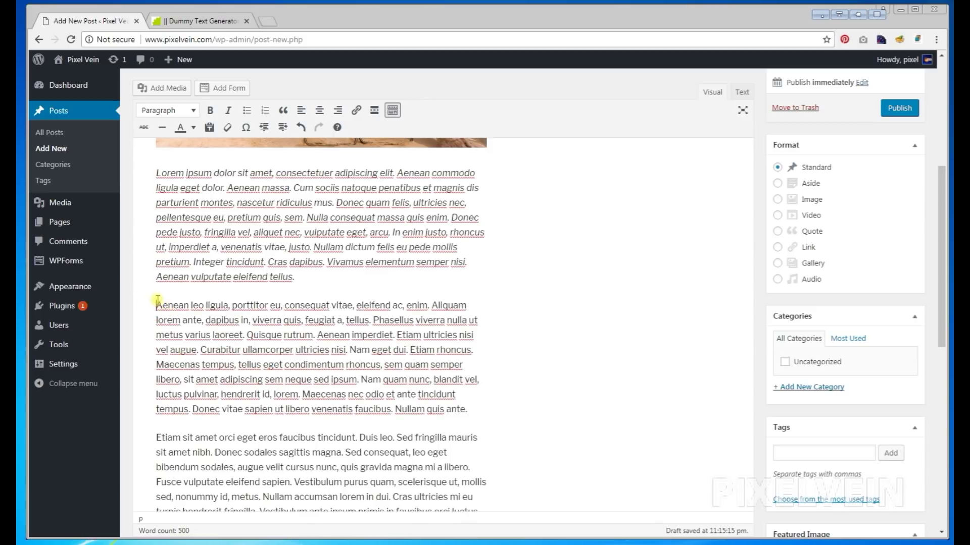
pyautogui.tripleClick(158, 301)
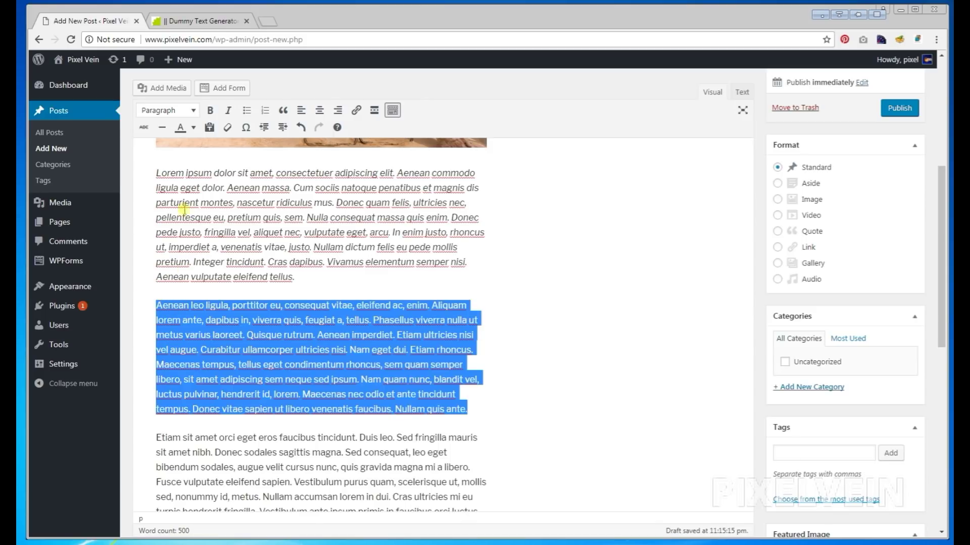
pyautogui.click(210, 114)
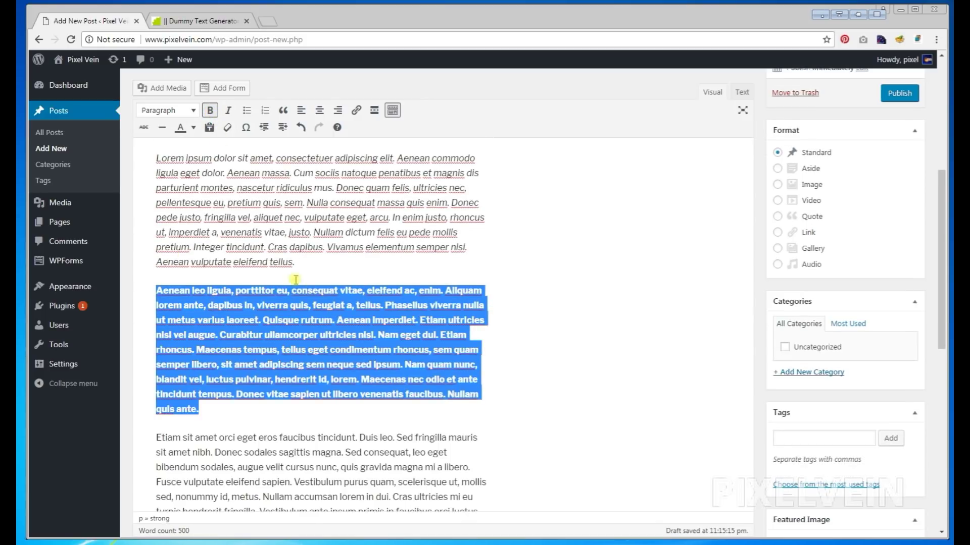
pyautogui.click(371, 257)
# Color the text of the third paragraph, starting with "Etiam sit amet orci", red.
pyautogui.scroll(-4, 465, 298)
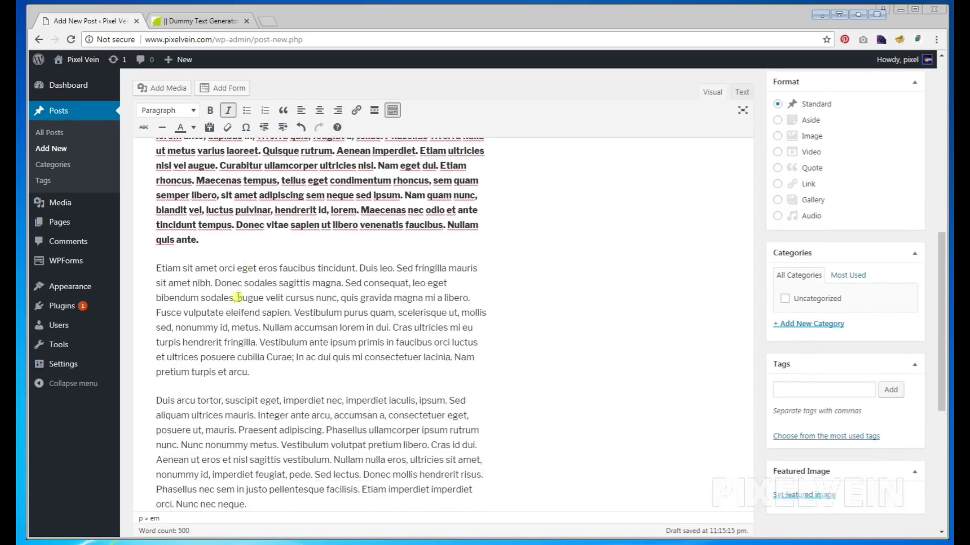
pyautogui.click(157, 267)
pyautogui.moveTo(157, 266); pyautogui.dragTo(250, 370)
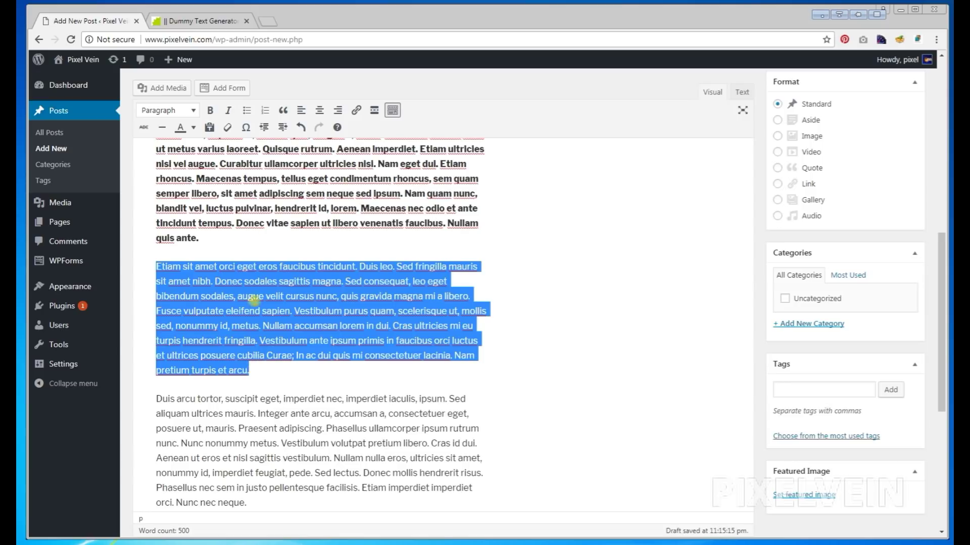
pyautogui.click(193, 127)
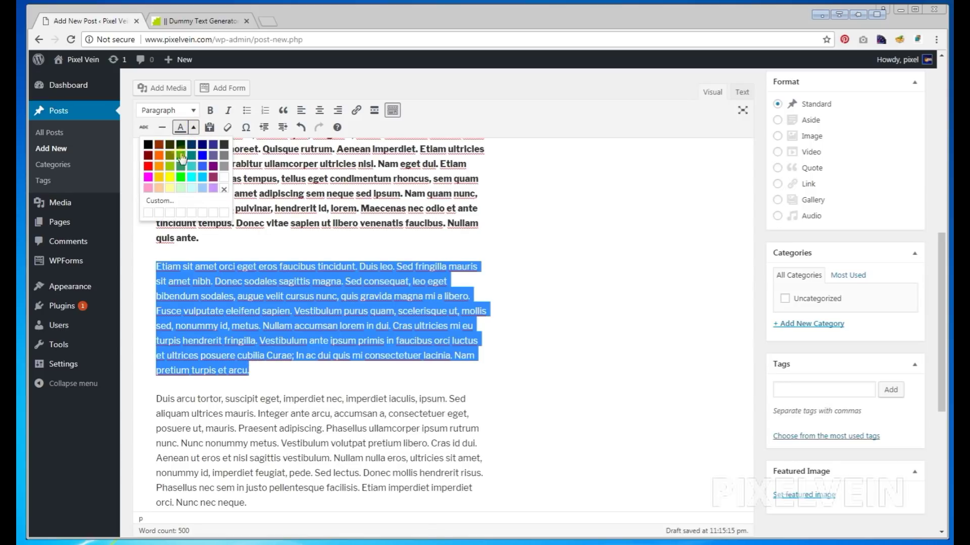
pyautogui.click(148, 166)
pyautogui.click(314, 222)
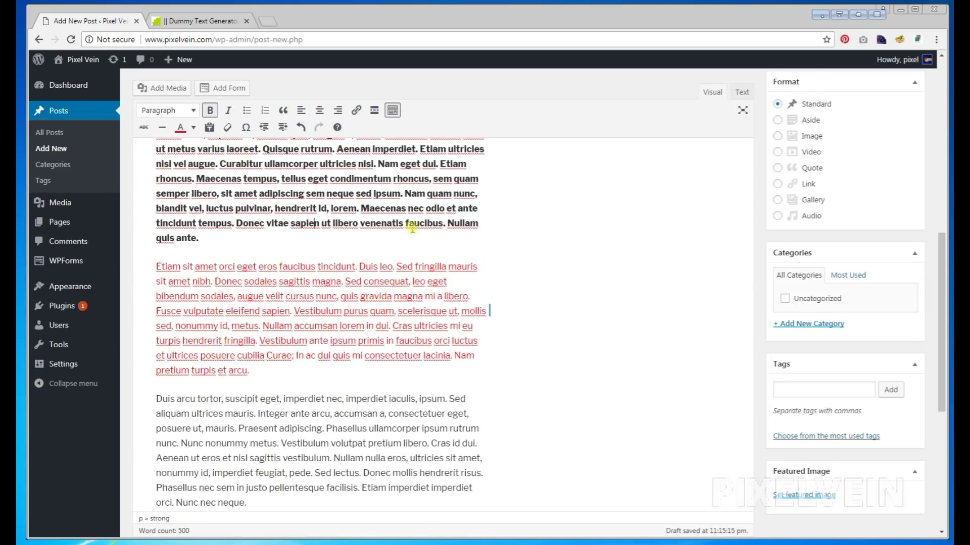
pyautogui.scroll(3, 534, 250)
pyautogui.scroll(-5, 534, 250)
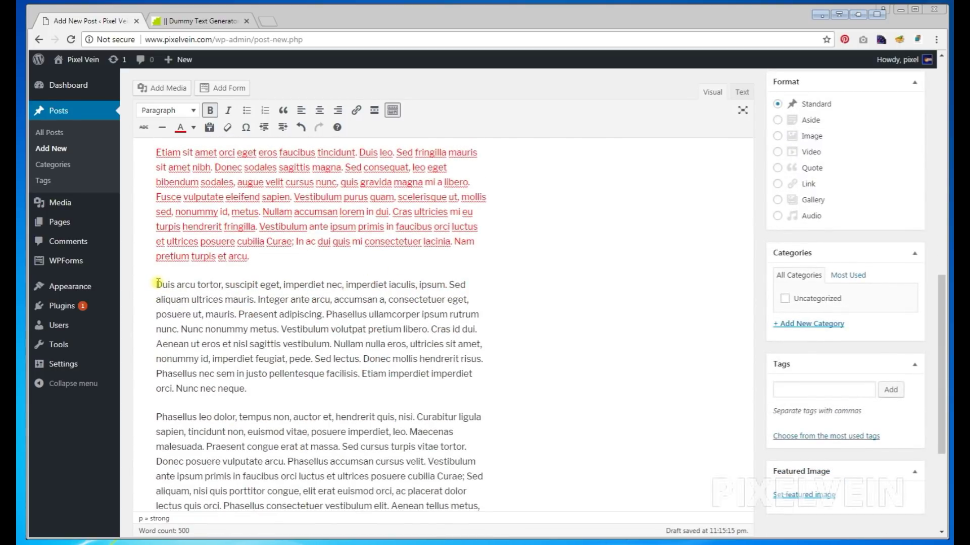
pyautogui.moveTo(158, 283); pyautogui.dragTo(262, 361)
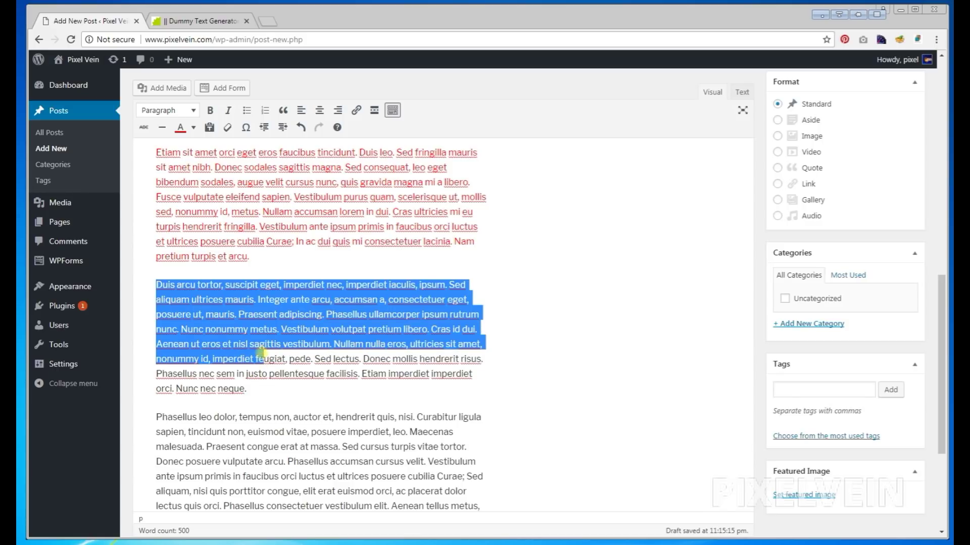
pyautogui.click(282, 324)
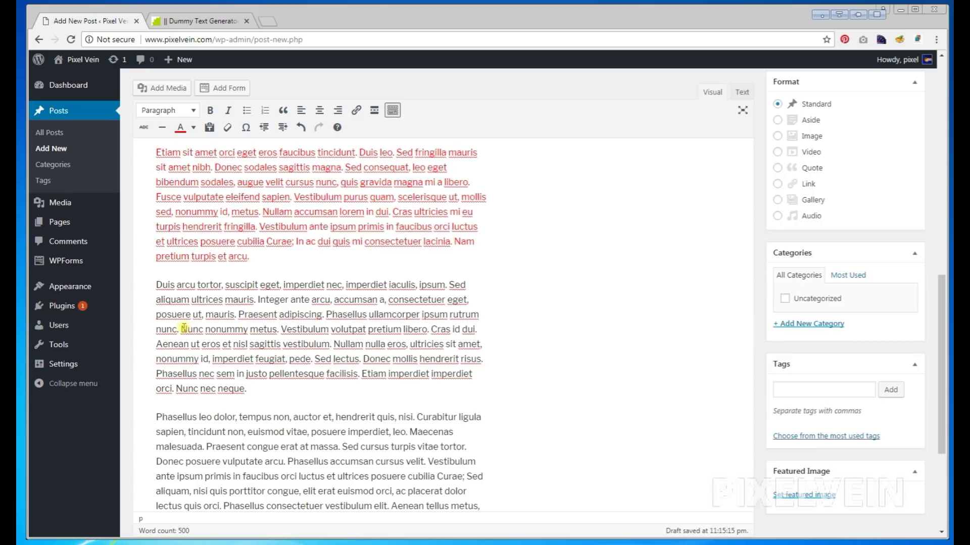
pyautogui.moveTo(183, 330); pyautogui.dragTo(277, 334)
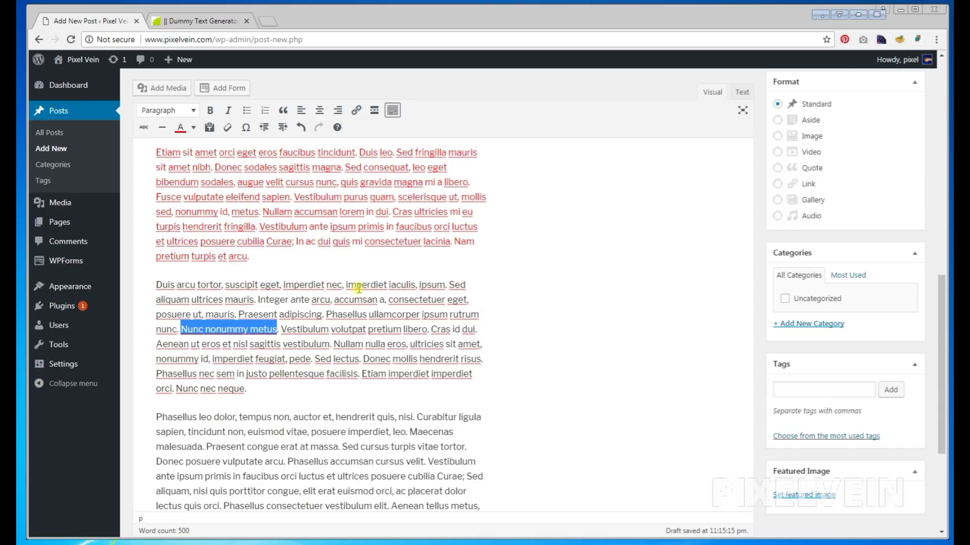
pyautogui.click(356, 111)
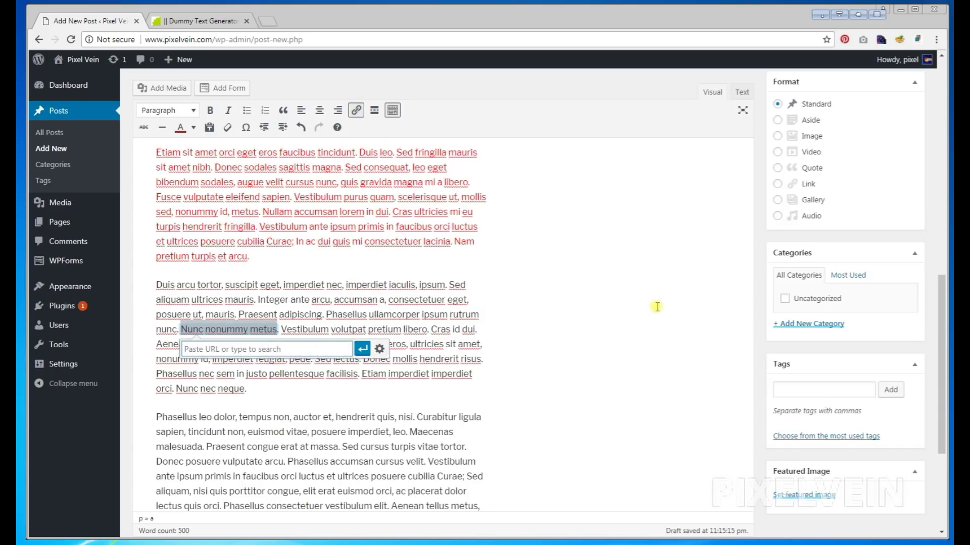
pyautogui.write('https://www.google.com')
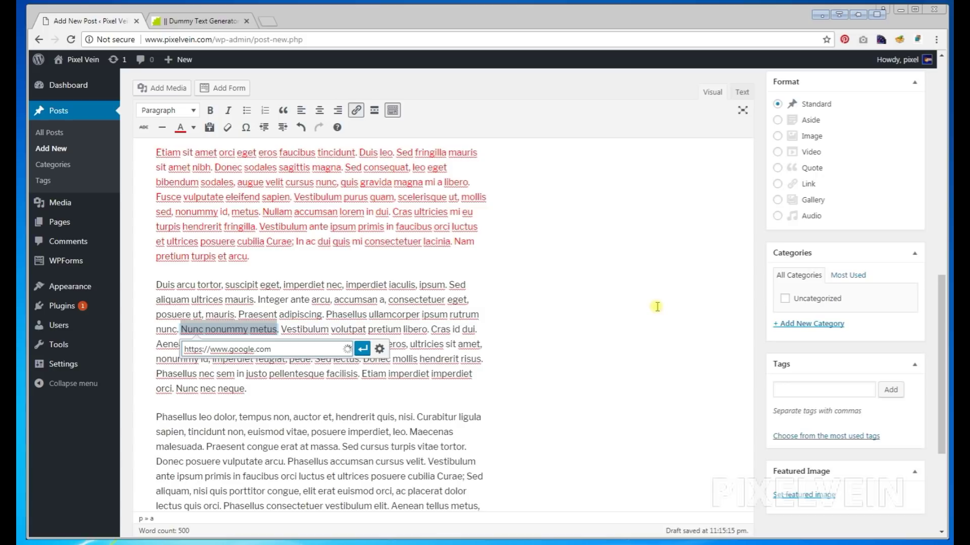
pyautogui.click(365, 352)
pyautogui.click(374, 314)
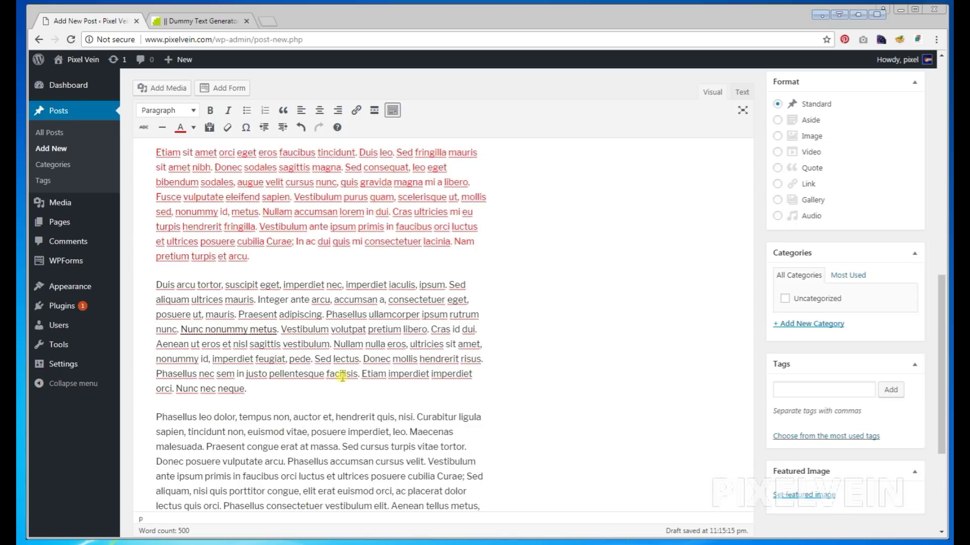
# Look over the formatted paragraphs of the post body, from the photo down to the end of the text.
pyautogui.scroll(5, 370, 306)
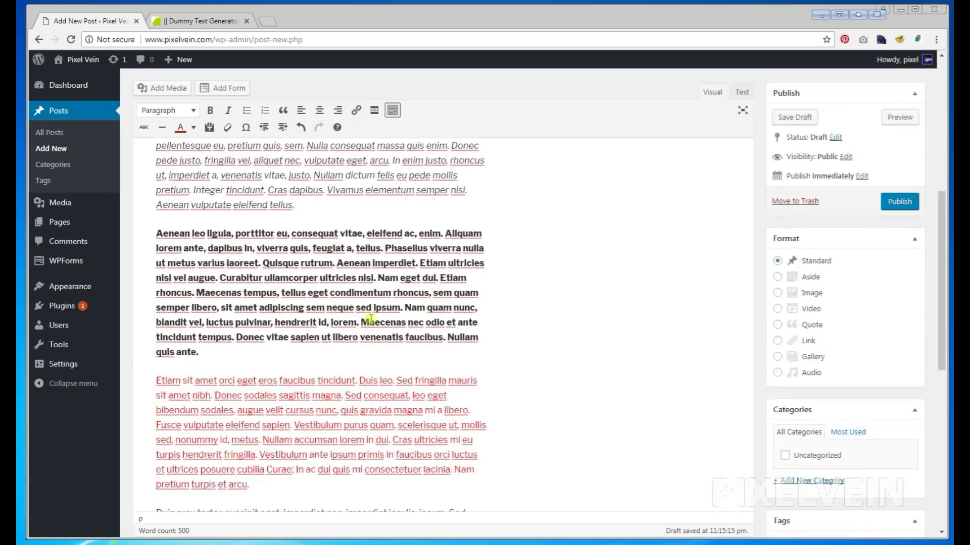
pyautogui.scroll(1, 371, 301)
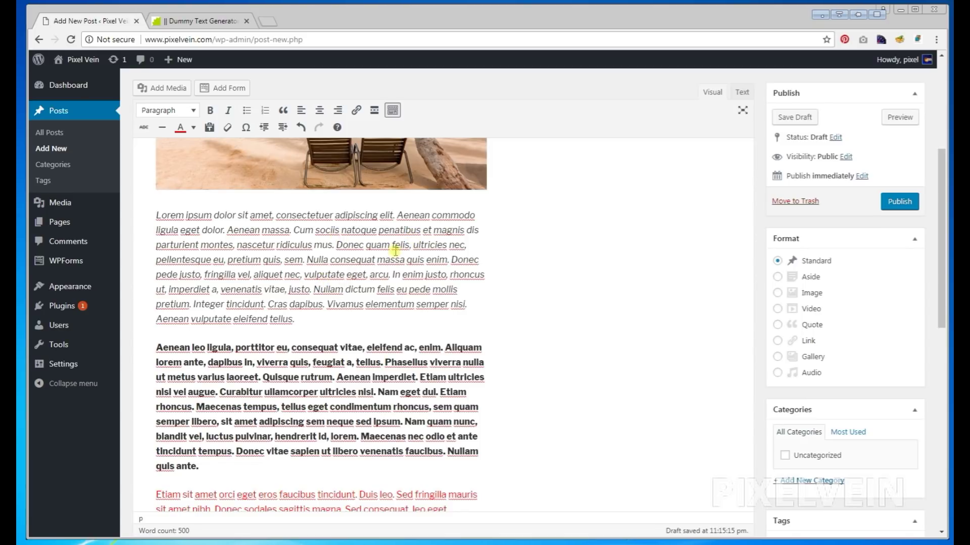
pyautogui.scroll(-10, 381, 266)
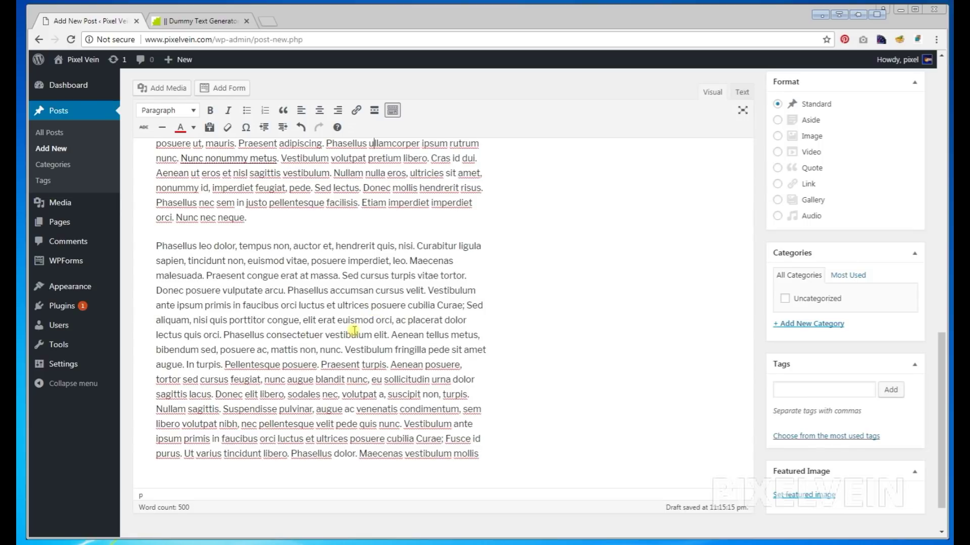
pyautogui.scroll(3, 353, 330)
pyautogui.scroll(-3, 298, 332)
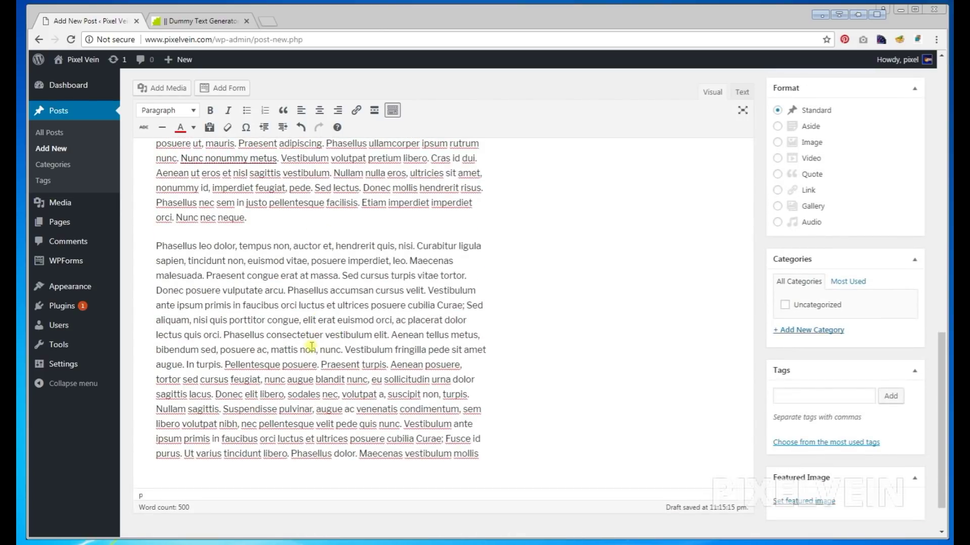
pyautogui.scroll(15, 313, 344)
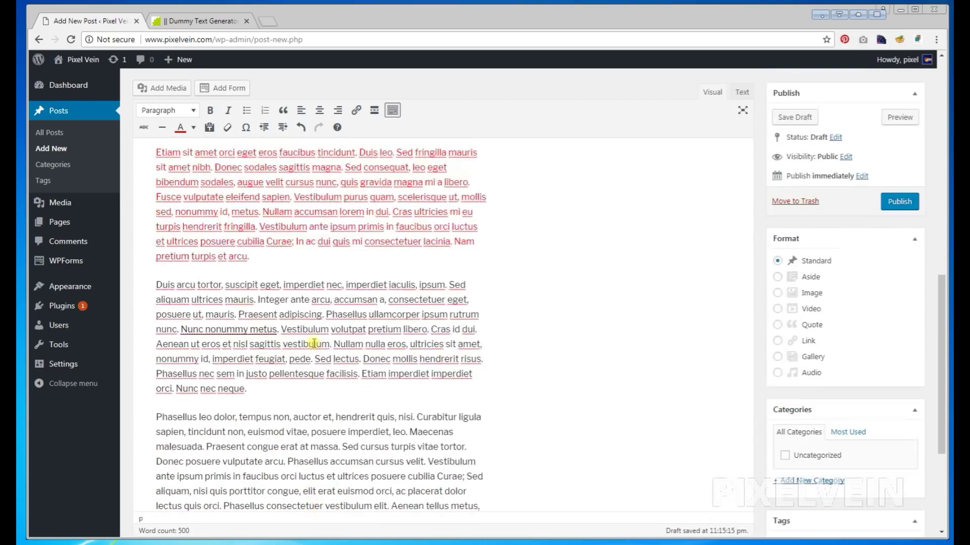
pyautogui.scroll(-15, 316, 334)
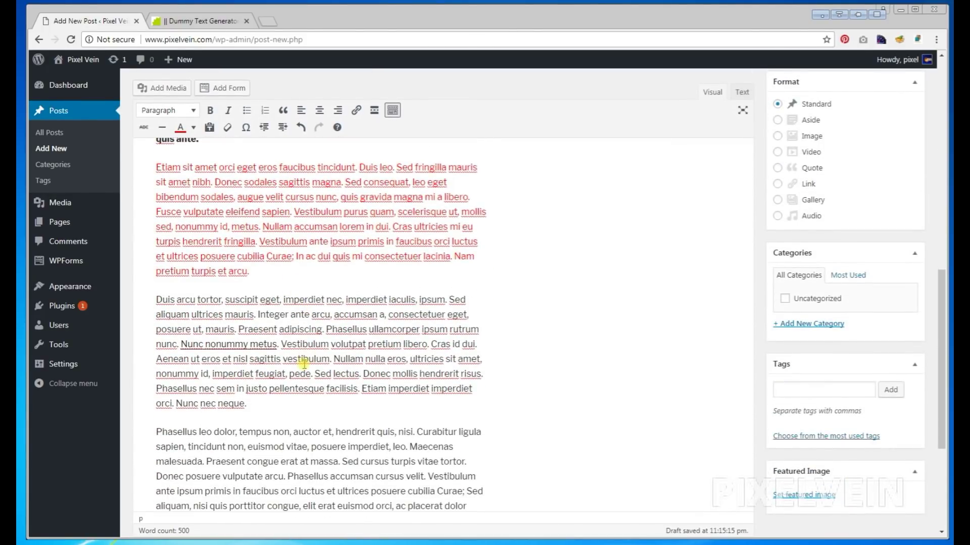
pyautogui.scroll(-6, 304, 364)
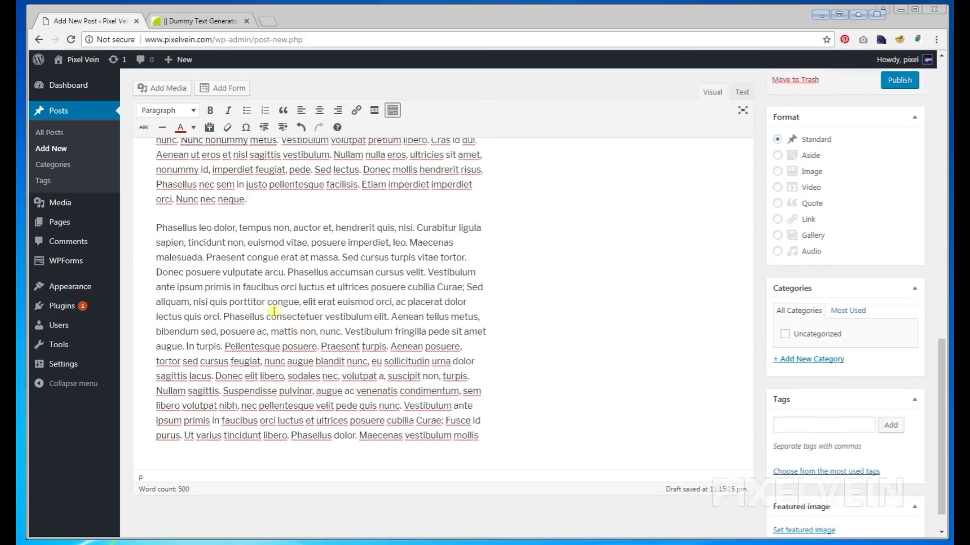
# Add the line "Article Header 2 Tag" above the last paragraph, which starts with "Phasellus leo dolor".
pyautogui.scroll(2, 283, 317)
pyautogui.click(157, 306)
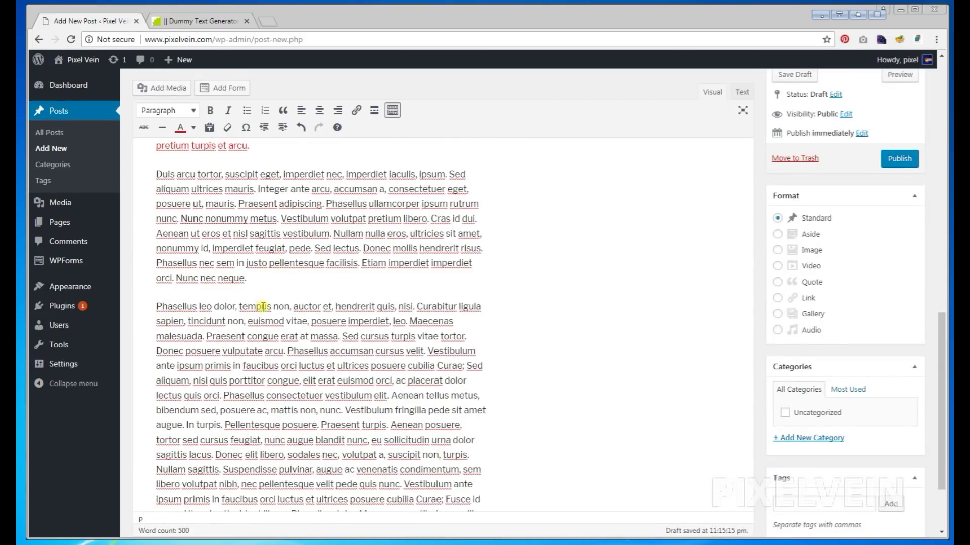
pyautogui.press('Return')
pyautogui.write('Article Header 2 Tag')
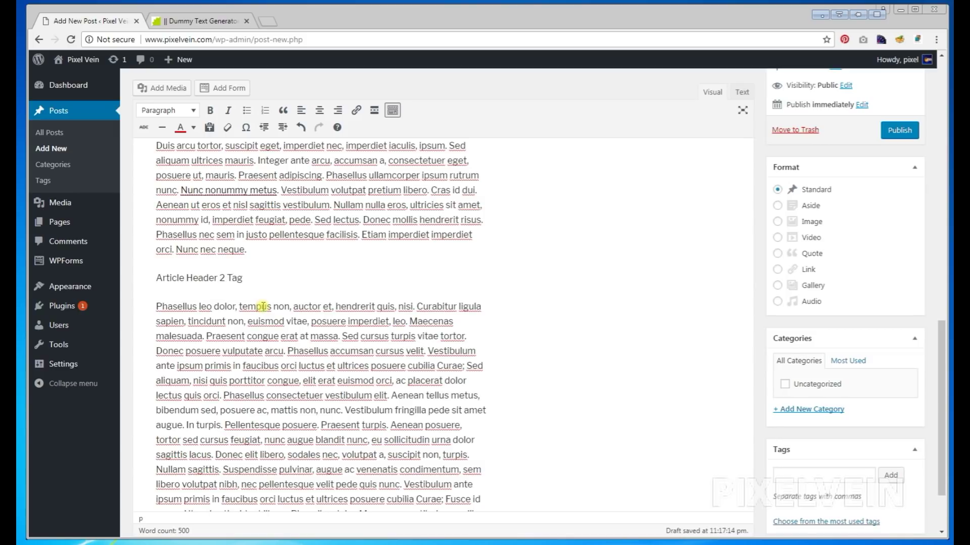
# Format the line "Article Header 2 Tag" as Heading 2.
pyautogui.moveTo(234, 278); pyautogui.dragTo(147, 278)
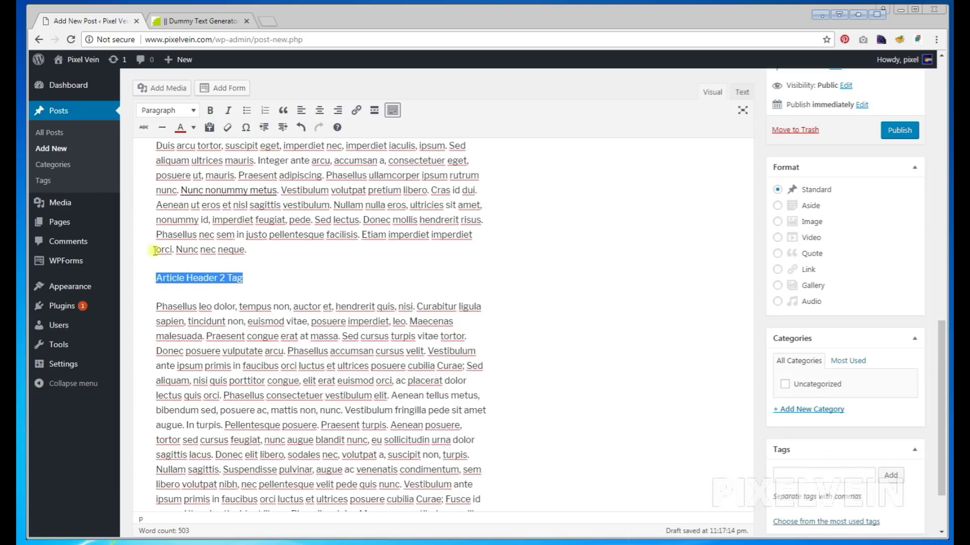
pyautogui.click(194, 115)
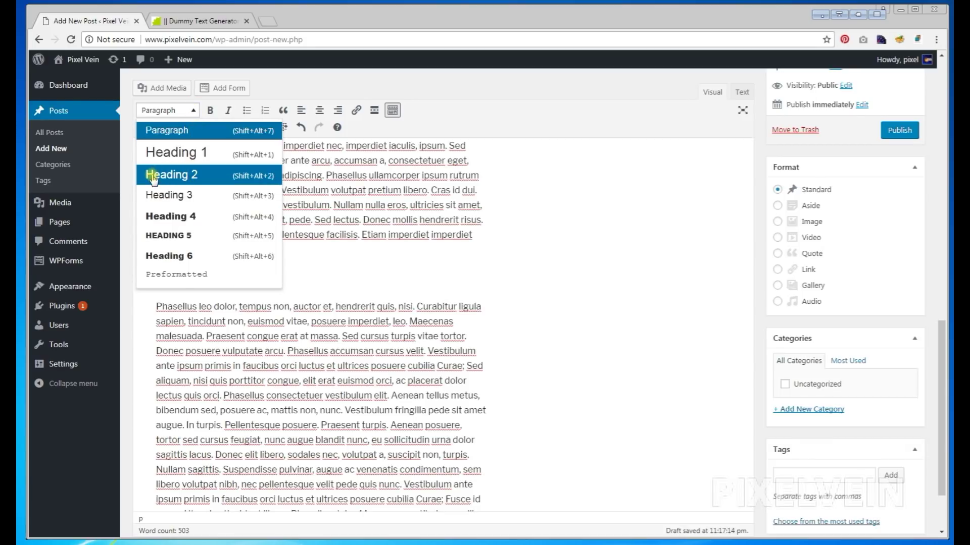
pyautogui.click(187, 177)
pyautogui.click(281, 283)
# Check the post title and the available heading styles, then return to the first paragraph without changing any style.
pyautogui.scroll(4, 282, 283)
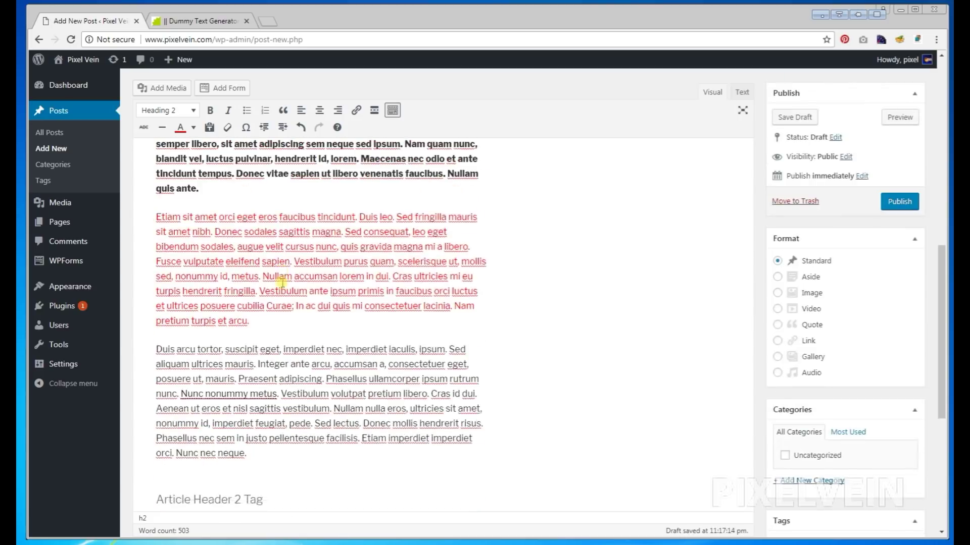
pyautogui.scroll(10, 282, 283)
pyautogui.moveTo(143, 112); pyautogui.dragTo(224, 115)
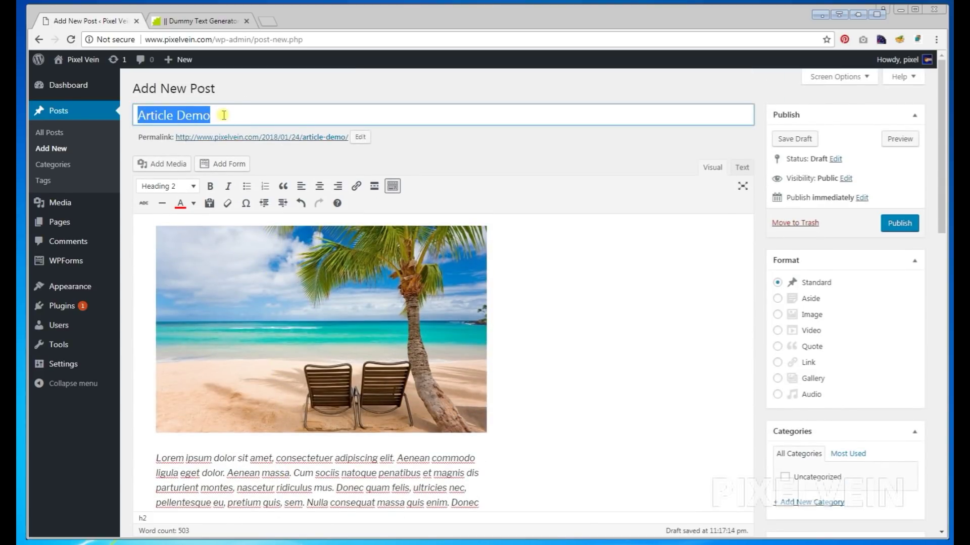
pyautogui.click(164, 192)
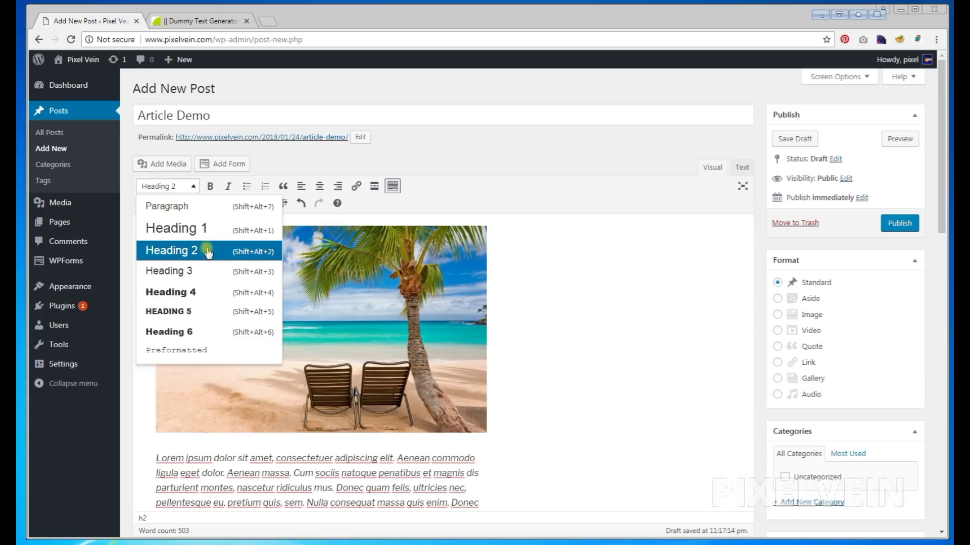
pyautogui.click(342, 472)
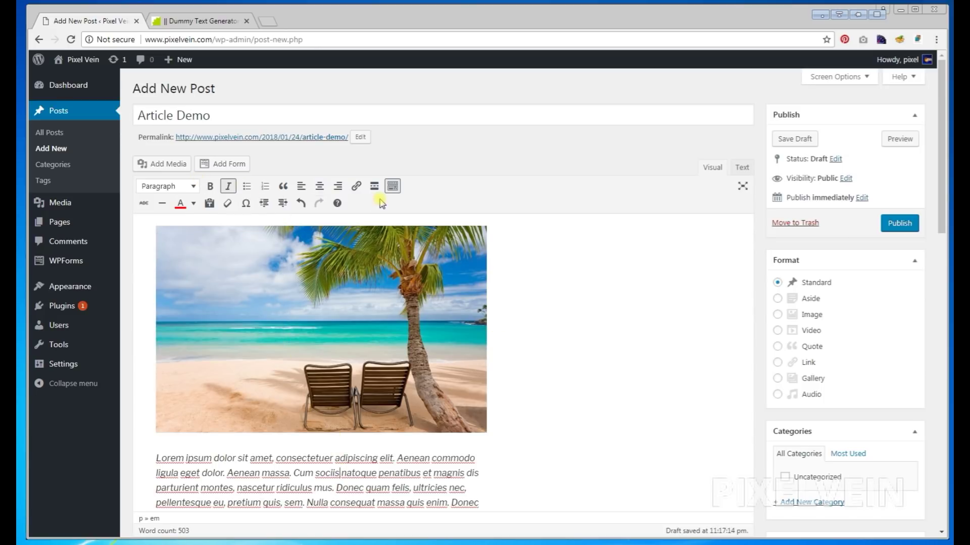
# Preview the "Article Demo" post and look over its photo, formatted paragraphs, link and "Article Header 2 Tag" heading.
pyautogui.scroll(-2, 569, 305)
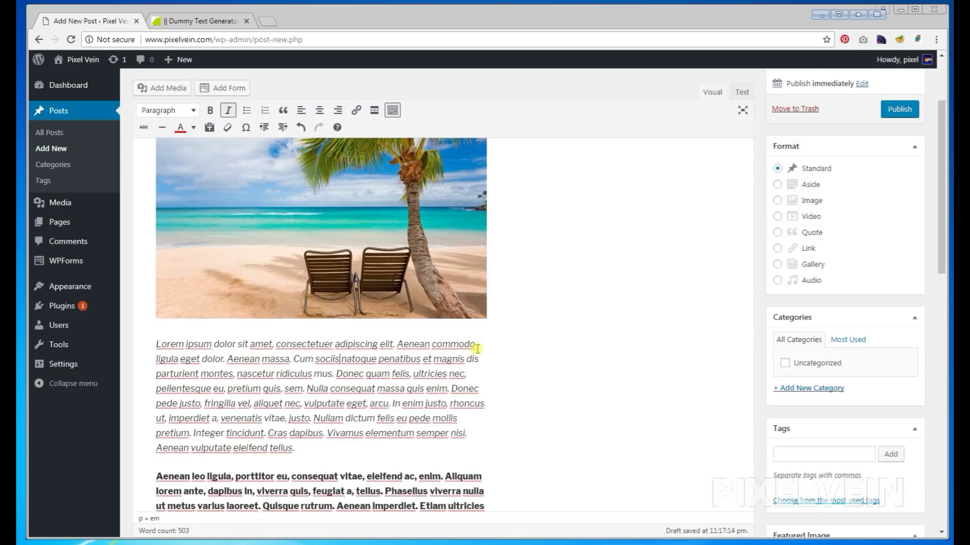
pyautogui.scroll(3, 502, 359)
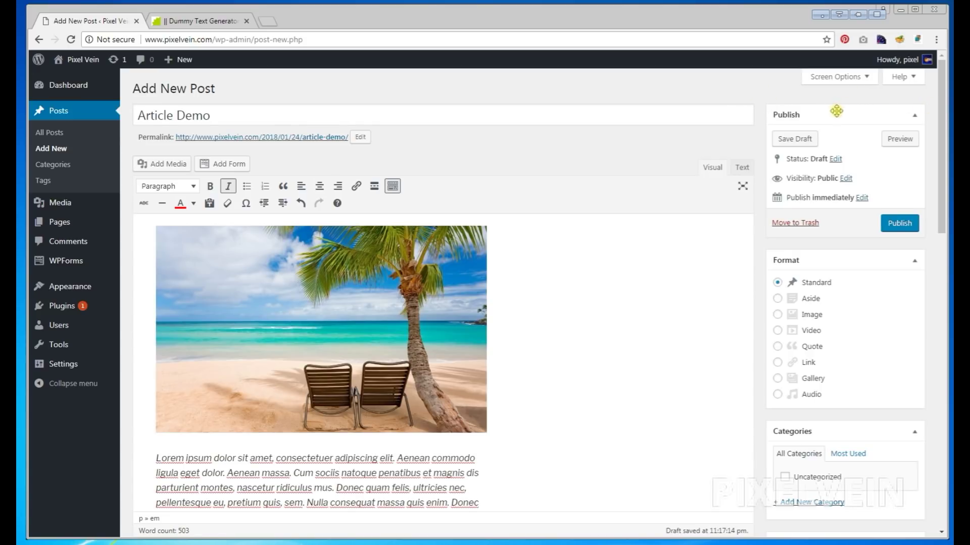
pyautogui.click(892, 148)
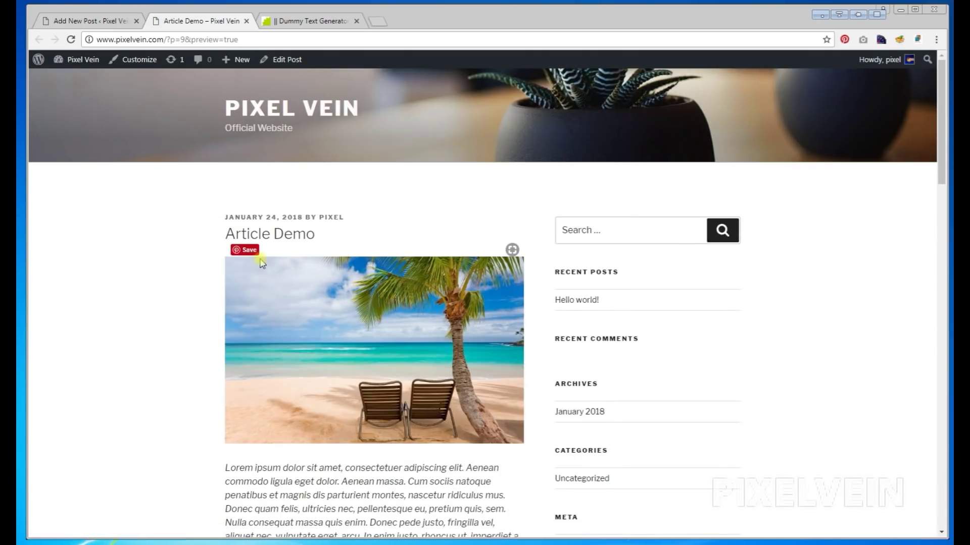
pyautogui.scroll(-5, 275, 263)
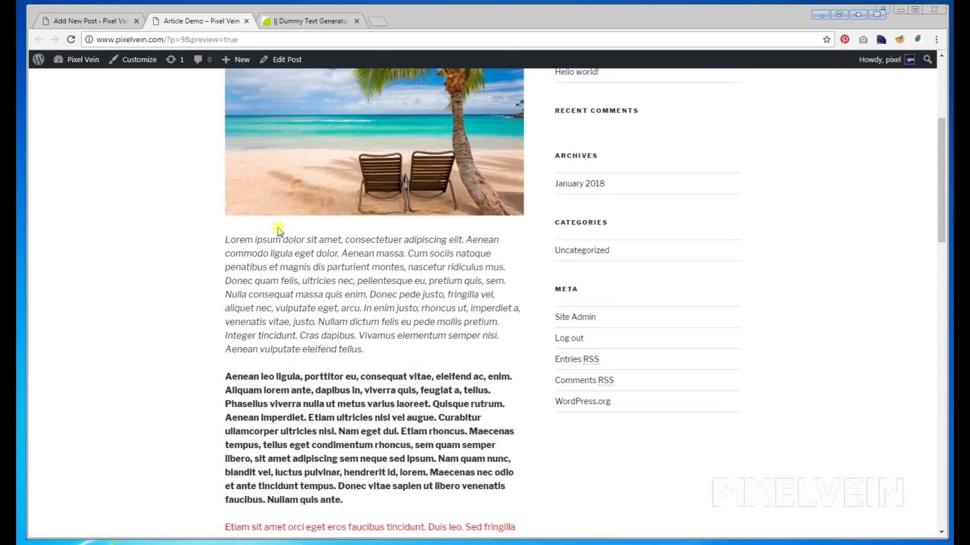
pyautogui.scroll(1, 279, 202)
pyautogui.scroll(-2, 423, 230)
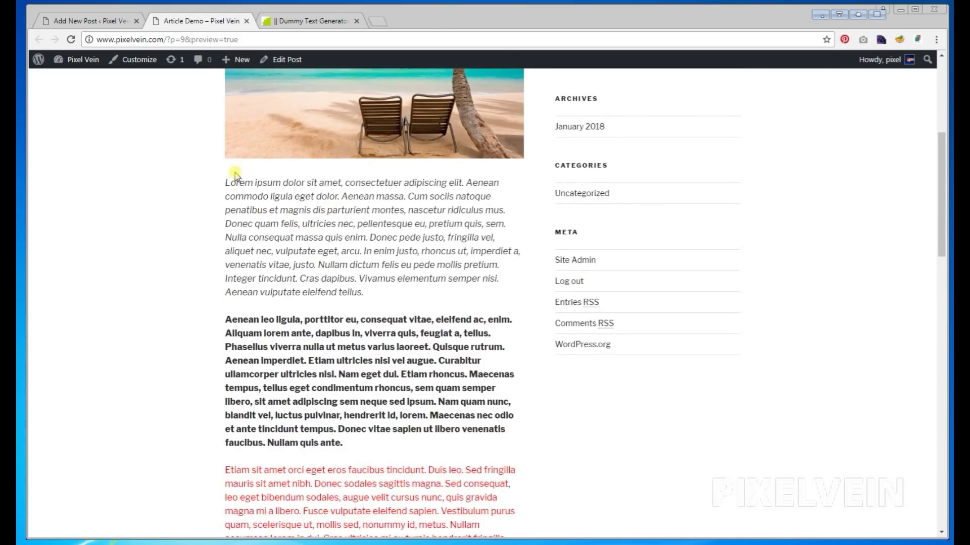
pyautogui.scroll(-6, 313, 248)
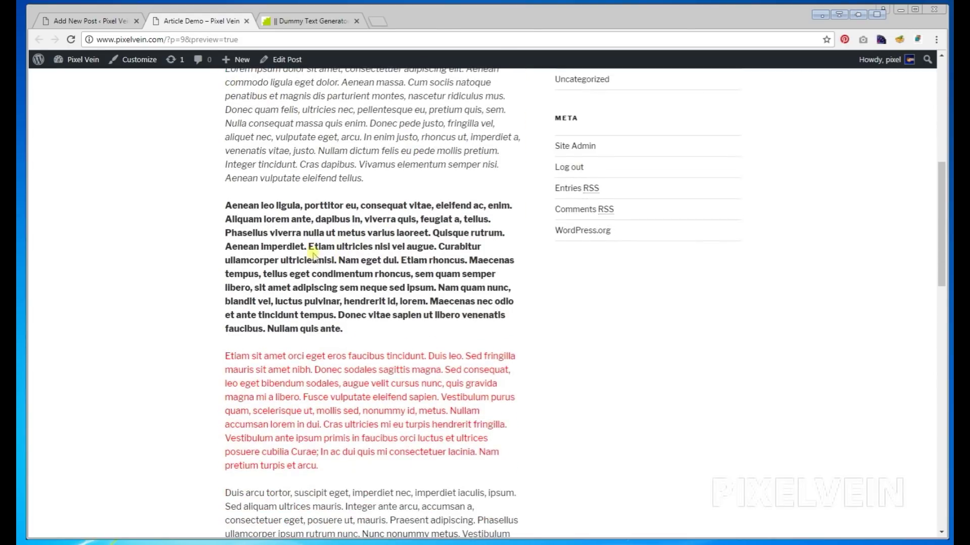
pyautogui.scroll(-3, 259, 273)
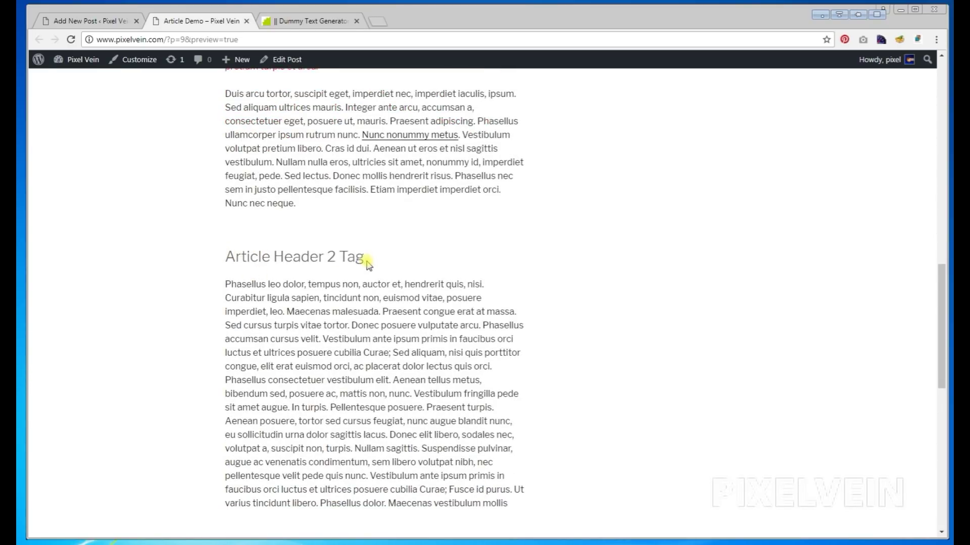
pyautogui.scroll(-2, 354, 260)
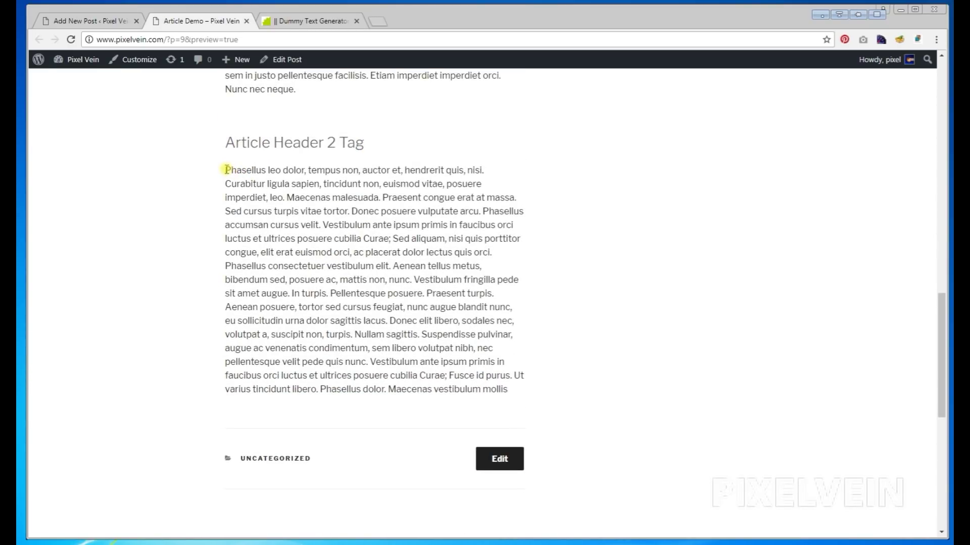
pyautogui.scroll(-1, 556, 361)
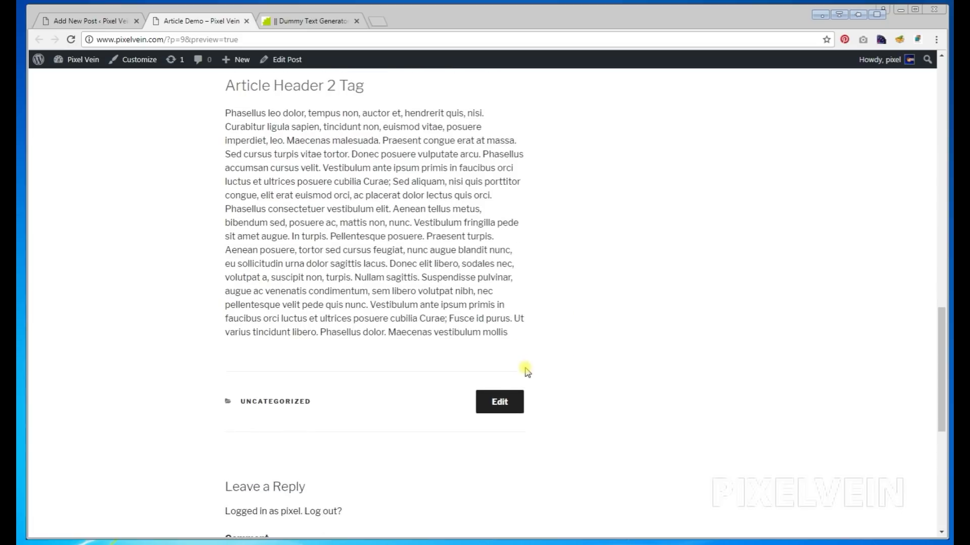
pyautogui.scroll(3, 523, 373)
pyautogui.scroll(13, 470, 361)
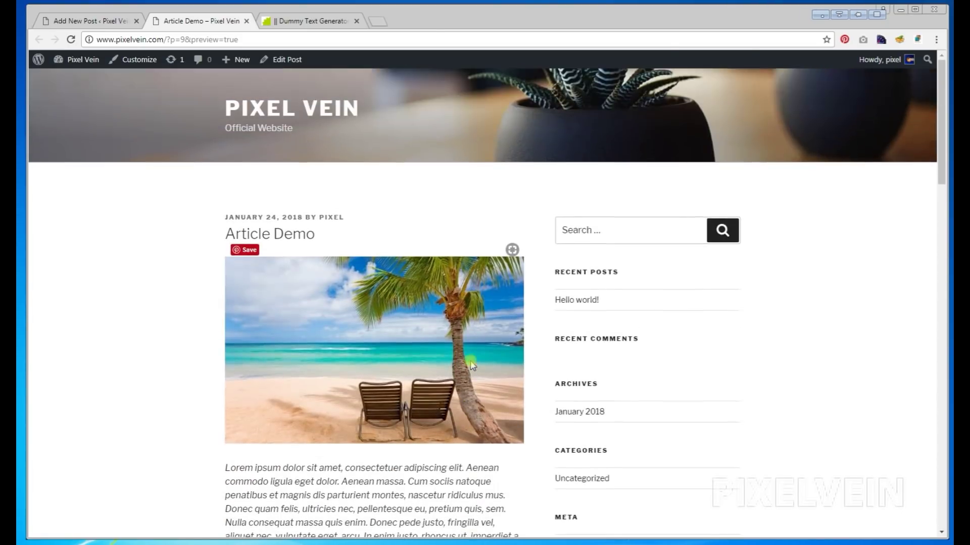
# Switch to YouTube, open the trending video "Oscars 2018: Nominations Announcement" and pause its playback.
pyautogui.click(86, 20)
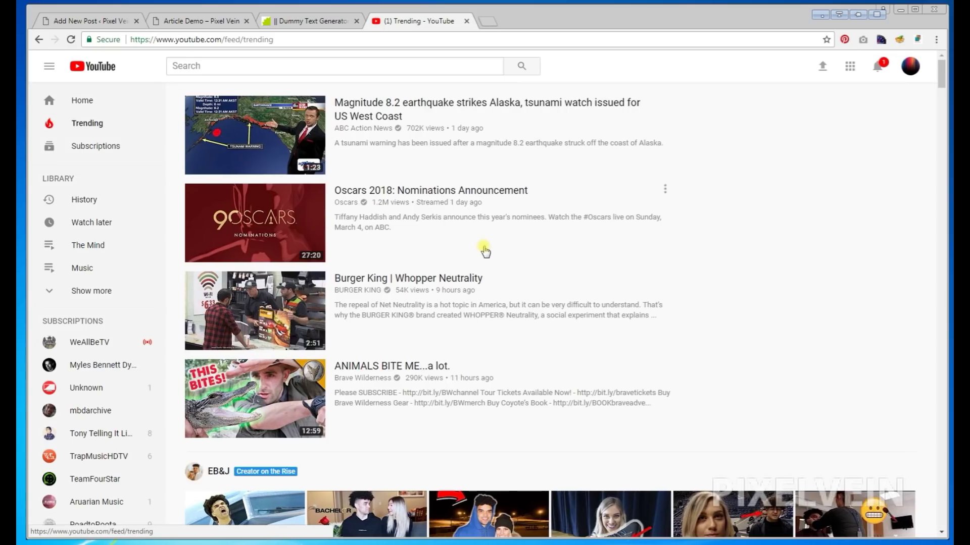
pyautogui.click(426, 192)
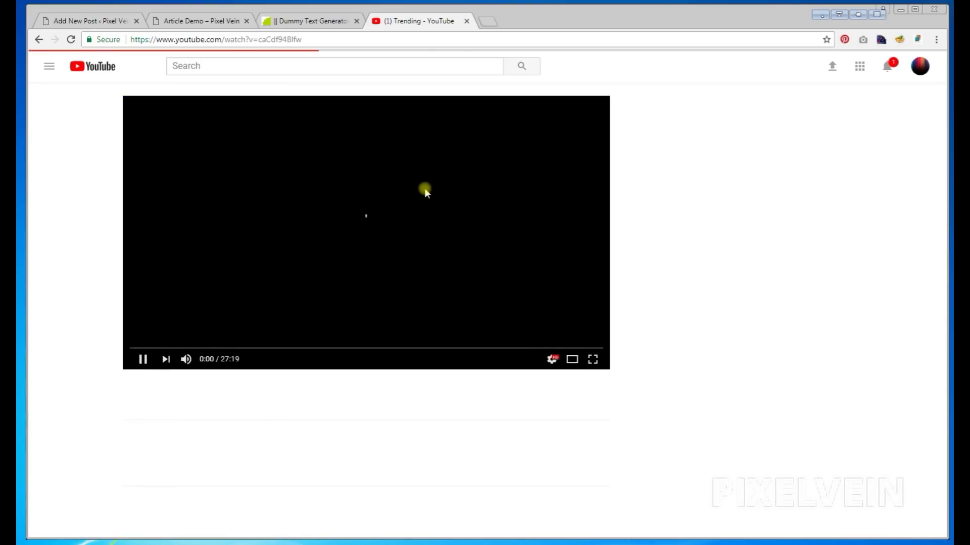
pyautogui.click(134, 357)
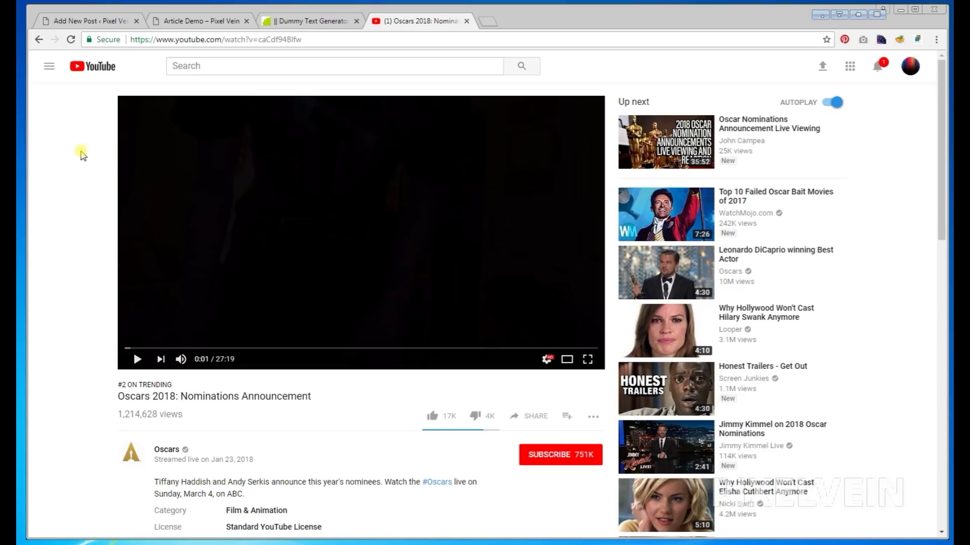
# Copy the full iframe embed code from the sharing options of the "Oscars 2018: Nominations Announcement" video.
pyautogui.scroll(-2, 134, 168)
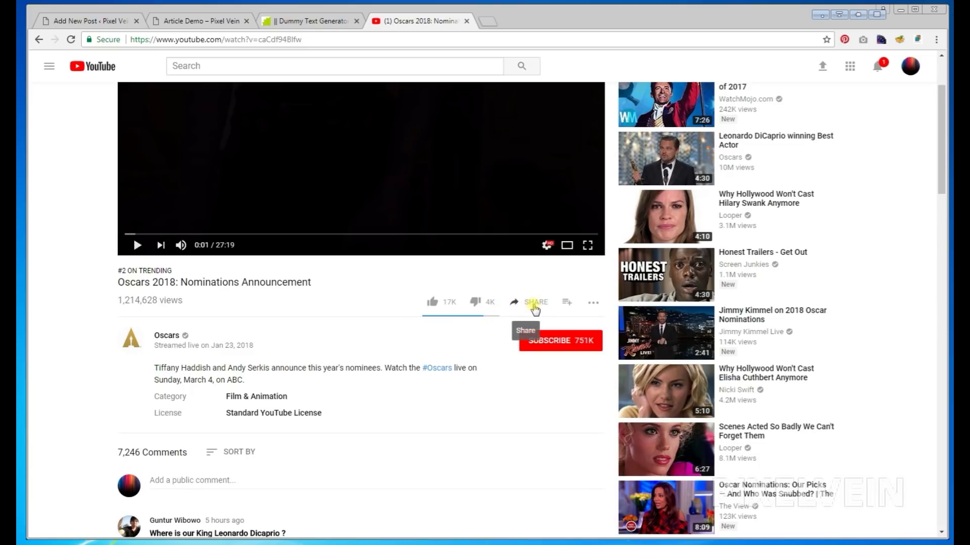
pyautogui.click(534, 307)
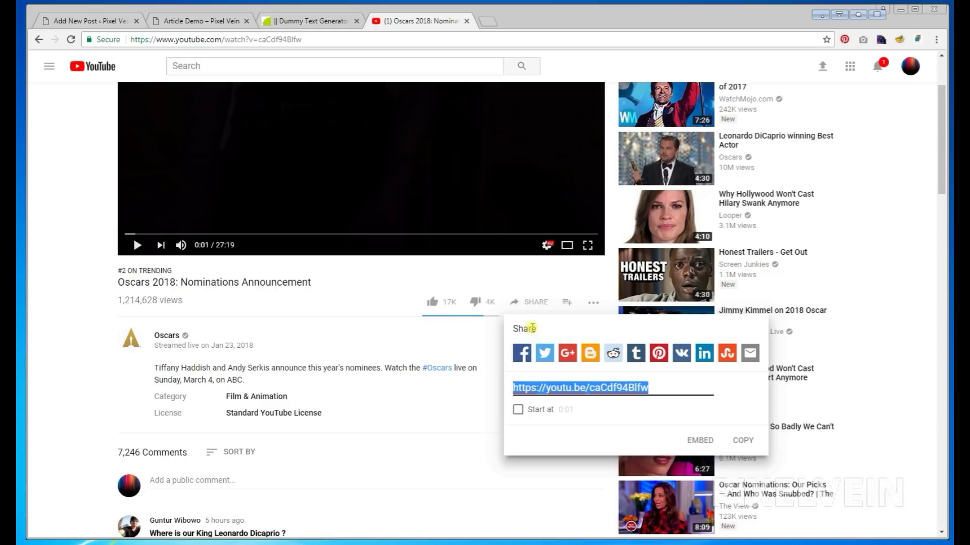
pyautogui.click(696, 440)
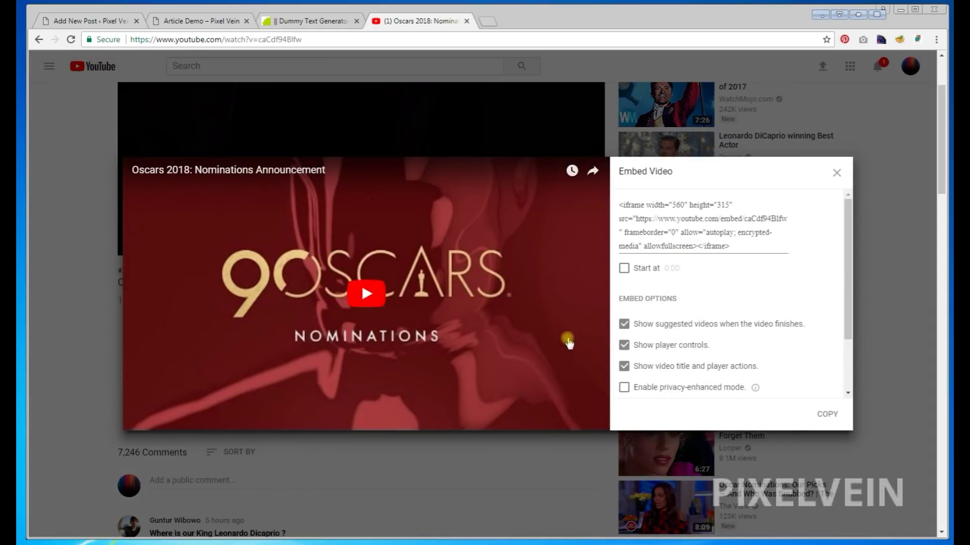
pyautogui.click(646, 220)
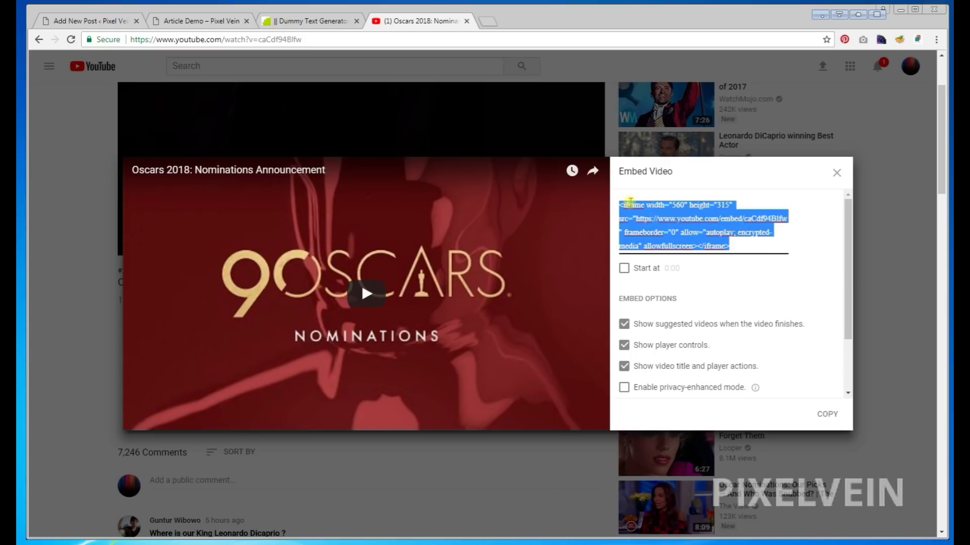
pyautogui.rightClick(694, 230)
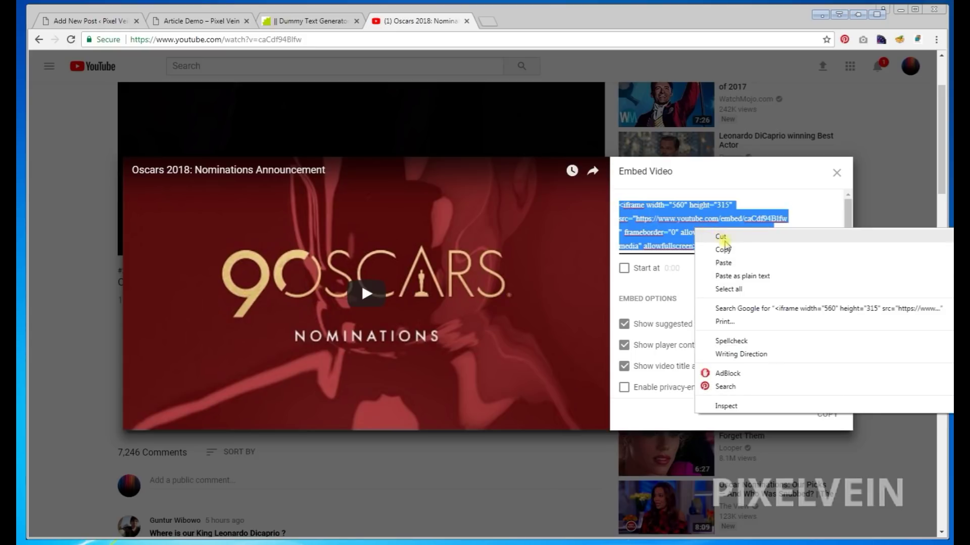
pyautogui.click(726, 249)
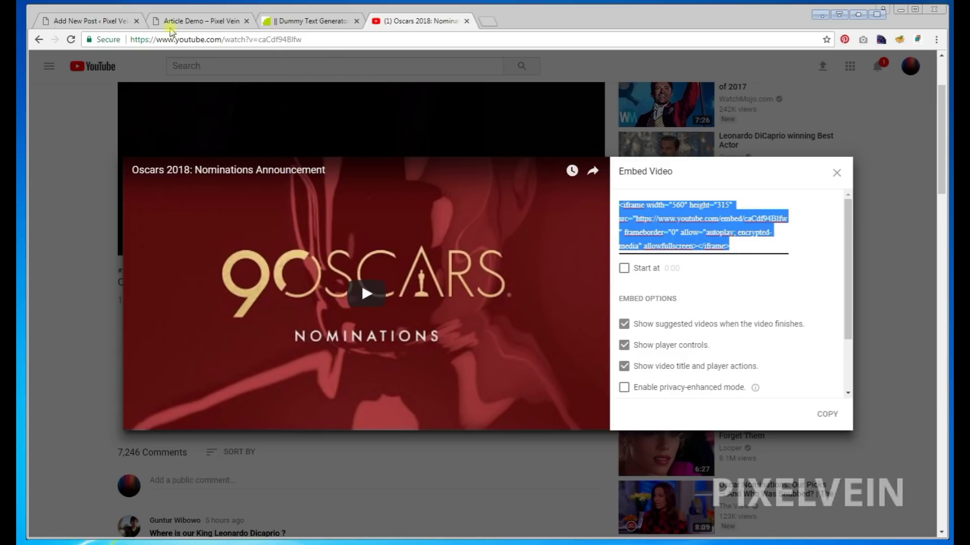
# Back in the WordPress post, paste the YouTube iframe code below the last paragraph in the HTML source, and return to the visual view.
pyautogui.click(98, 18)
pyautogui.scroll(-3, 513, 299)
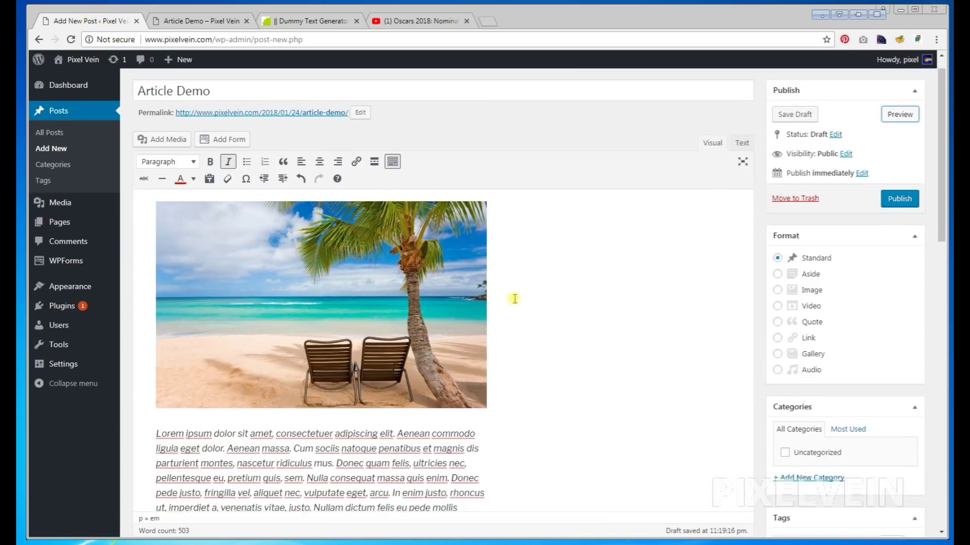
pyautogui.scroll(1, 736, 104)
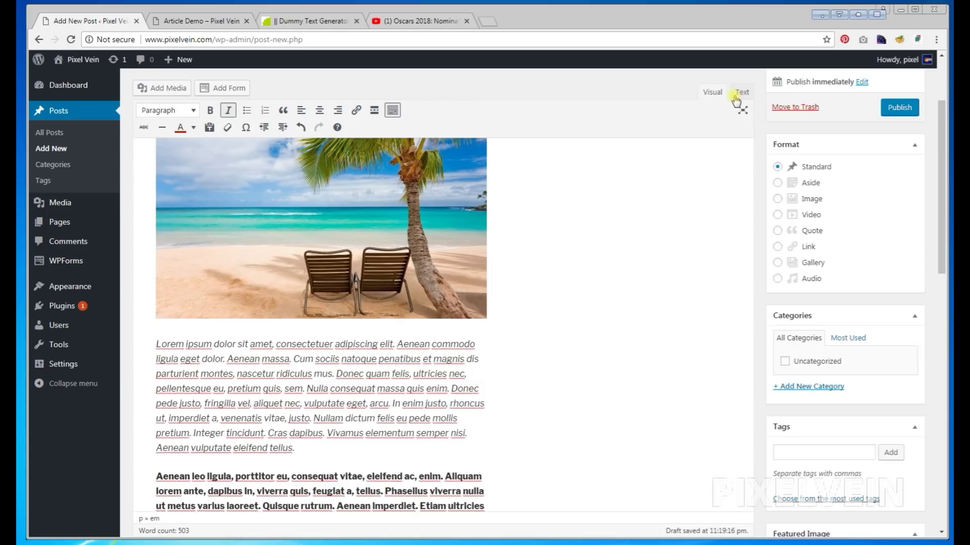
pyautogui.click(741, 93)
pyautogui.scroll(-5, 702, 253)
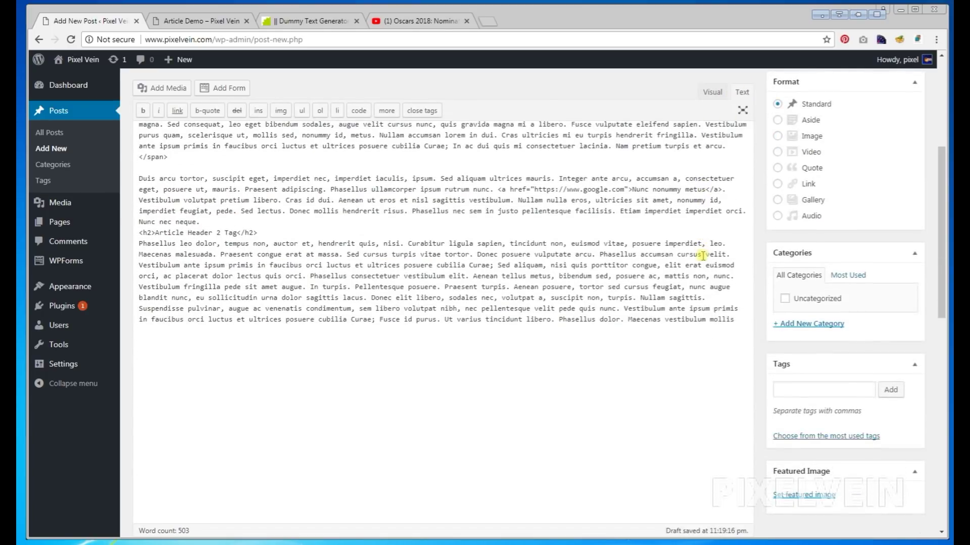
pyautogui.click(742, 233)
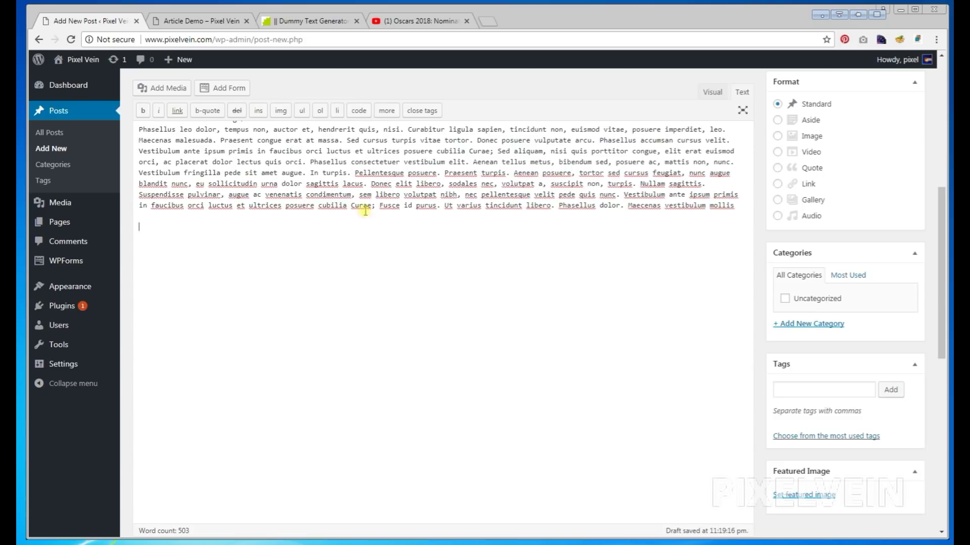
pyautogui.press('Return')
pyautogui.press('Return')
pyautogui.hotkey('ctrl', 'v')
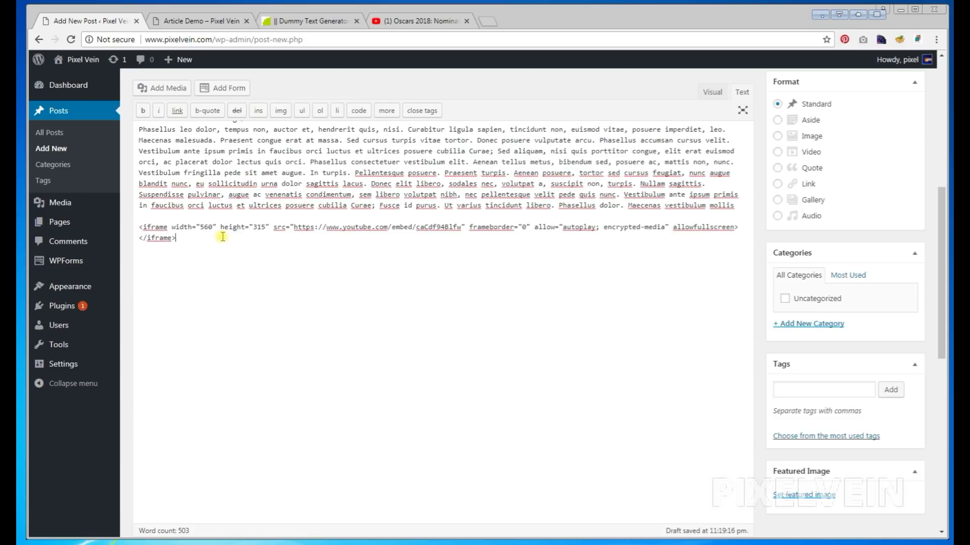
pyautogui.click(706, 93)
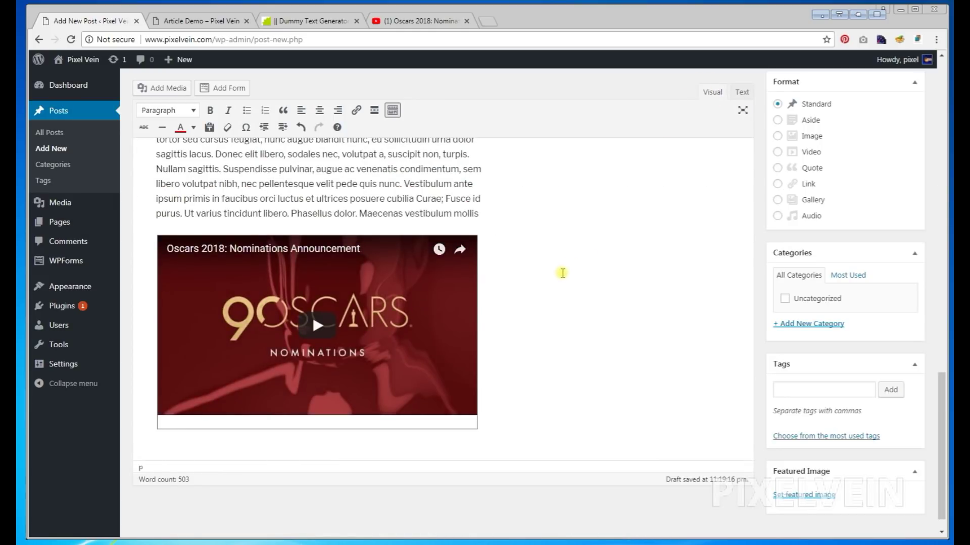
# Refresh the post preview and examine the embedded Oscars video below the last paragraph along with the rest of the article.
pyautogui.scroll(2, 562, 274)
pyautogui.scroll(10, 562, 273)
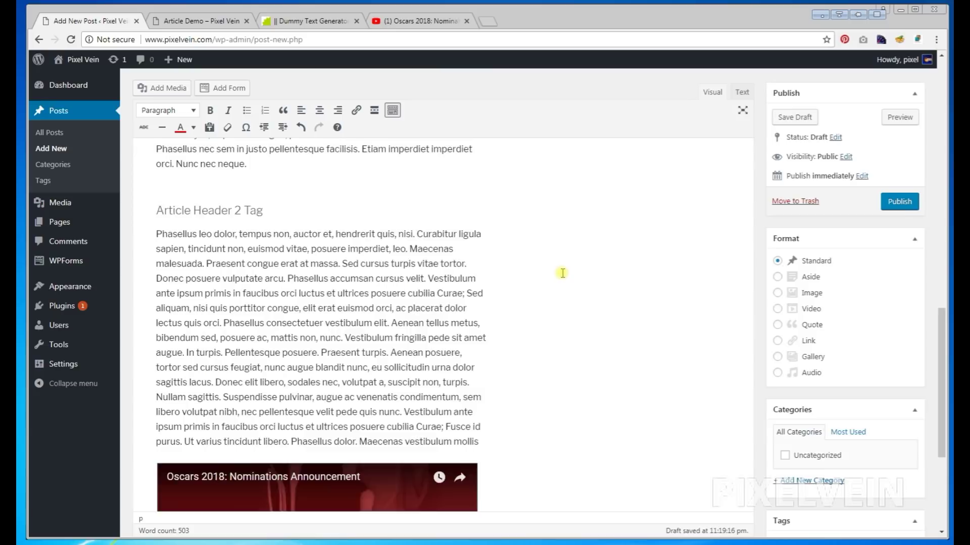
pyautogui.scroll(8, 562, 273)
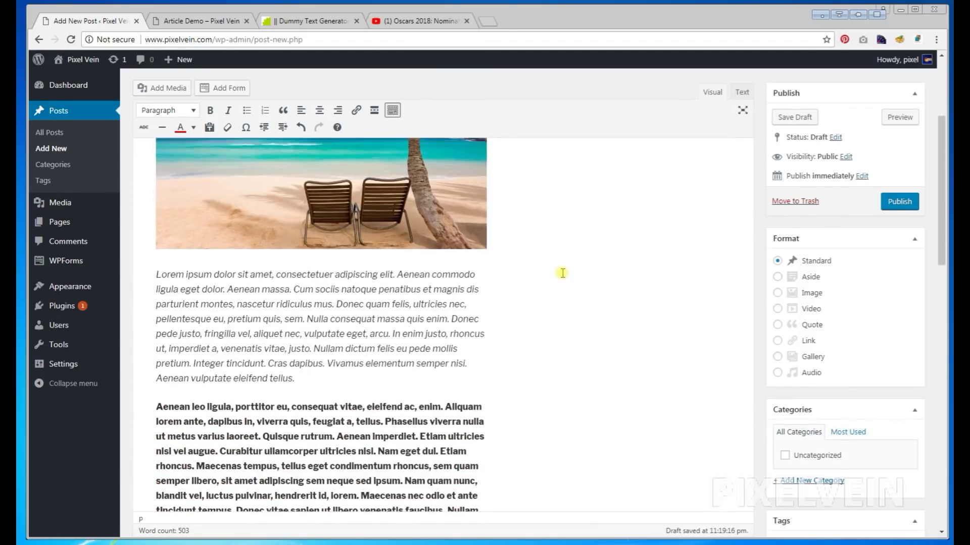
pyautogui.click(902, 139)
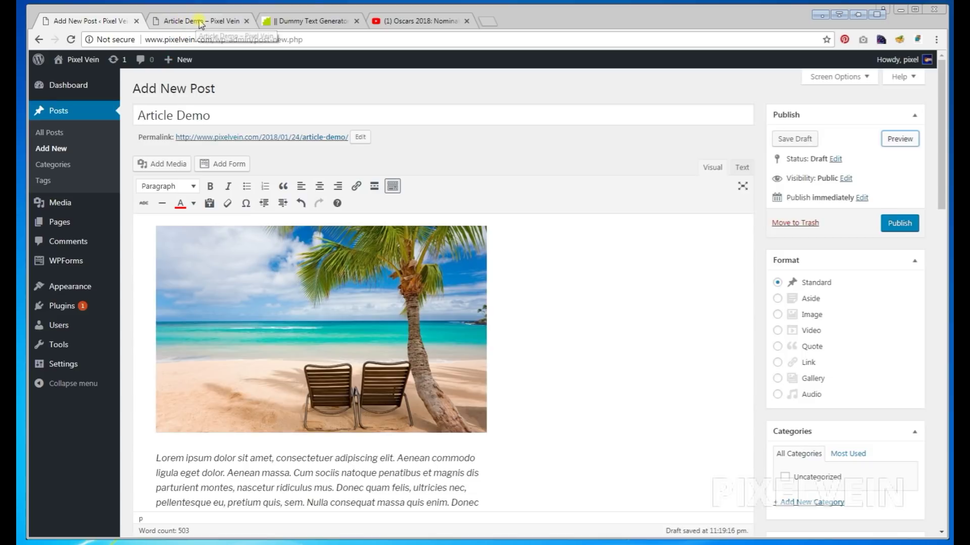
pyautogui.click(182, 21)
pyautogui.scroll(-15, 297, 255)
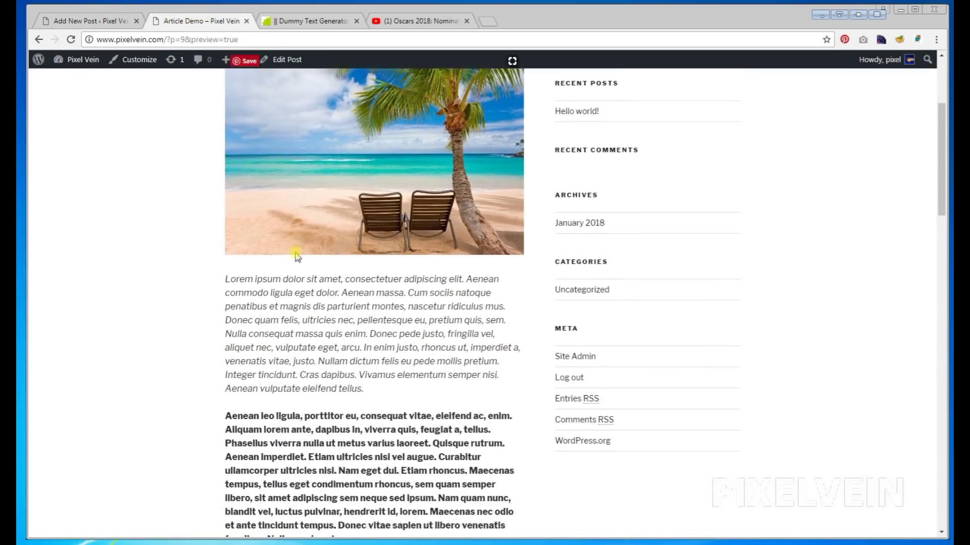
pyautogui.scroll(-5, 295, 253)
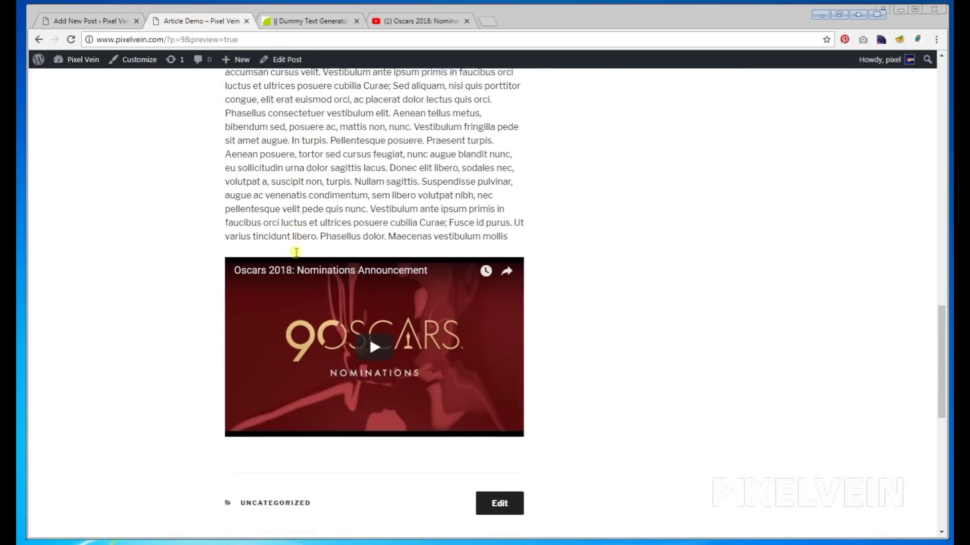
pyautogui.scroll(15, 709, 293)
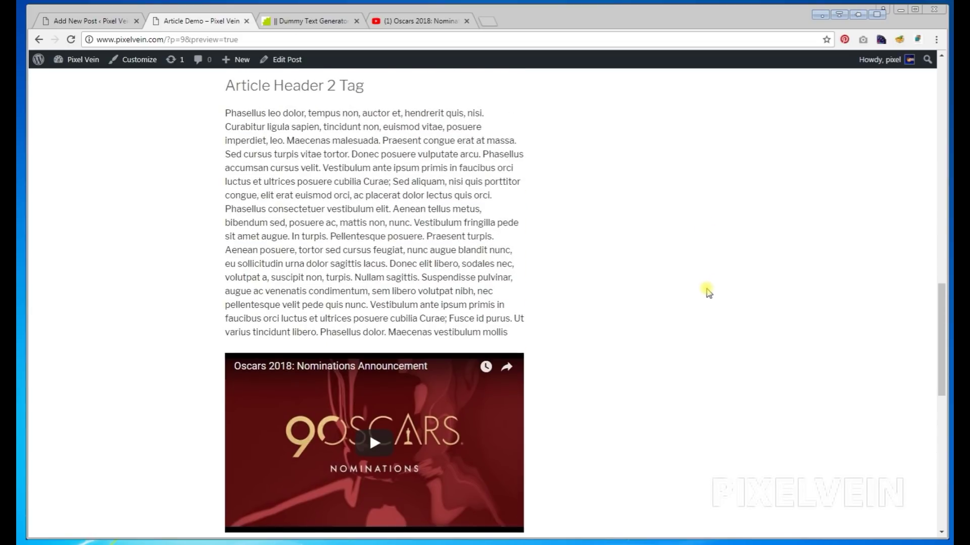
pyautogui.scroll(8, 707, 290)
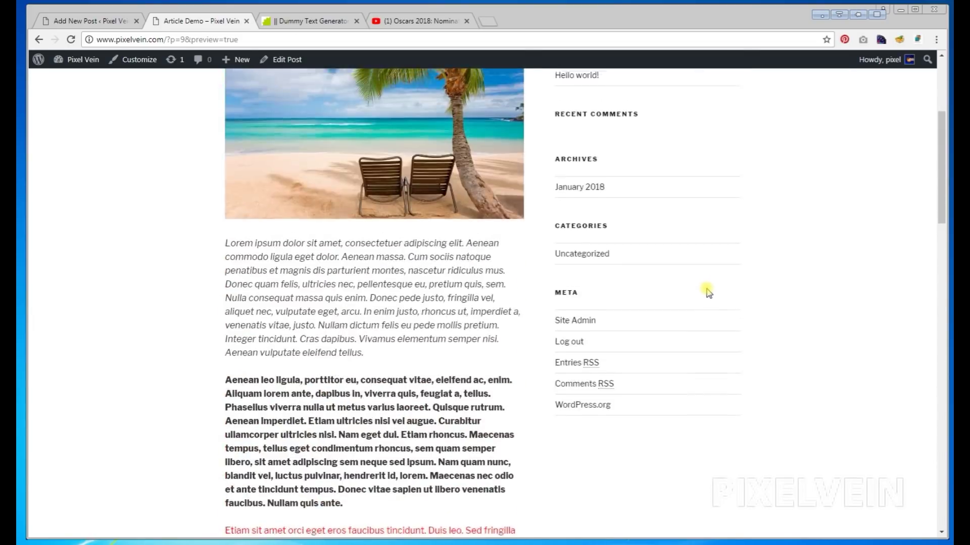
pyautogui.scroll(-3, 171, 218)
pyautogui.scroll(3, 162, 221)
# Back in the post editor, create a new category named News without a parent and assign it to the post.
pyautogui.click(92, 24)
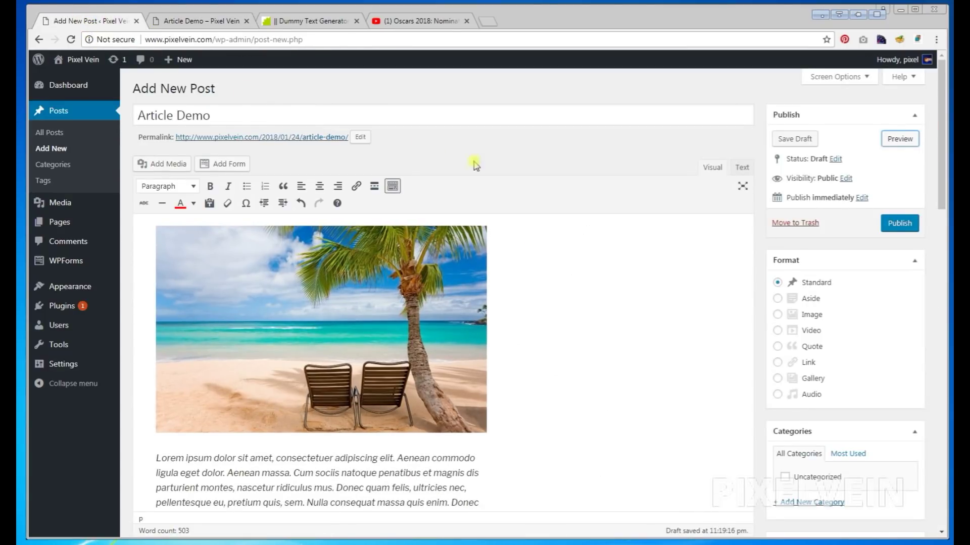
pyautogui.scroll(-4, 707, 257)
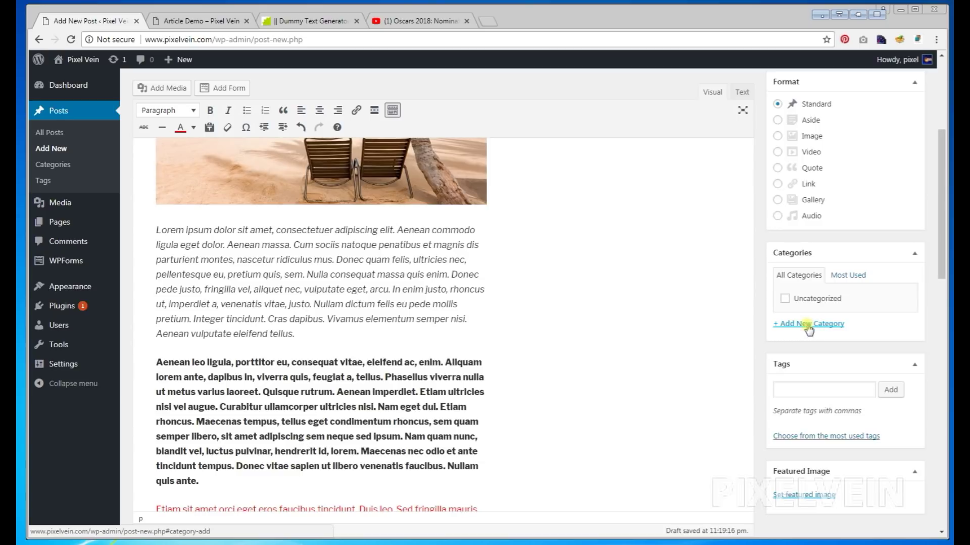
pyautogui.click(807, 324)
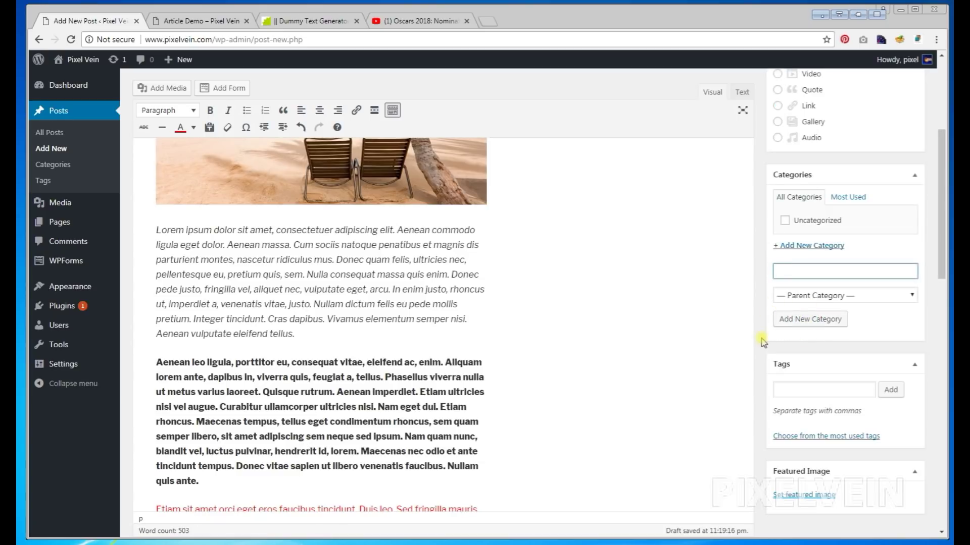
pyautogui.write('New')
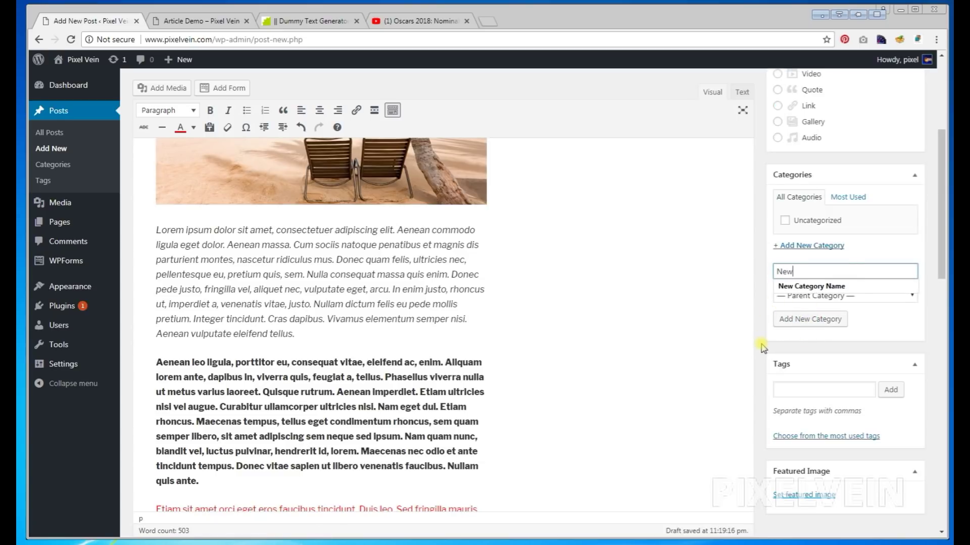
pyautogui.write('s')
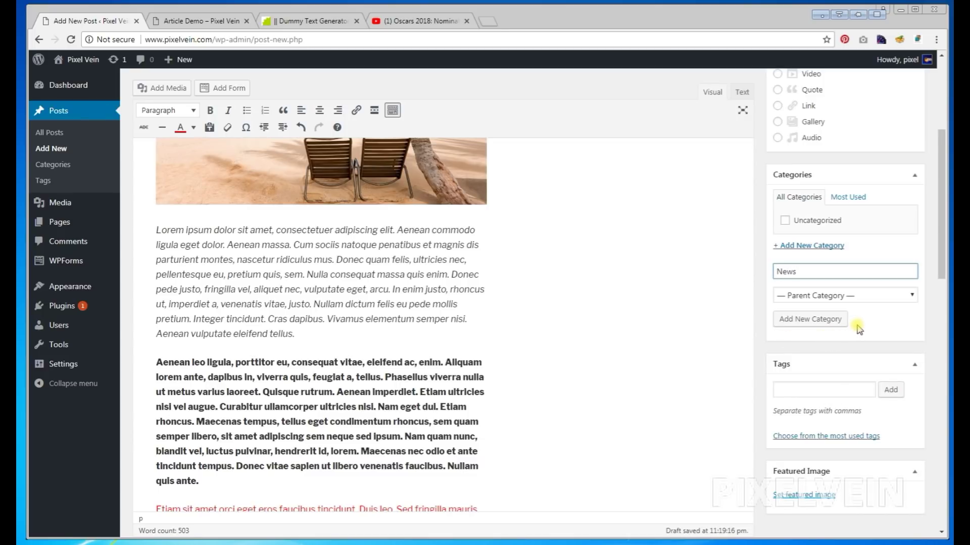
pyautogui.click(811, 319)
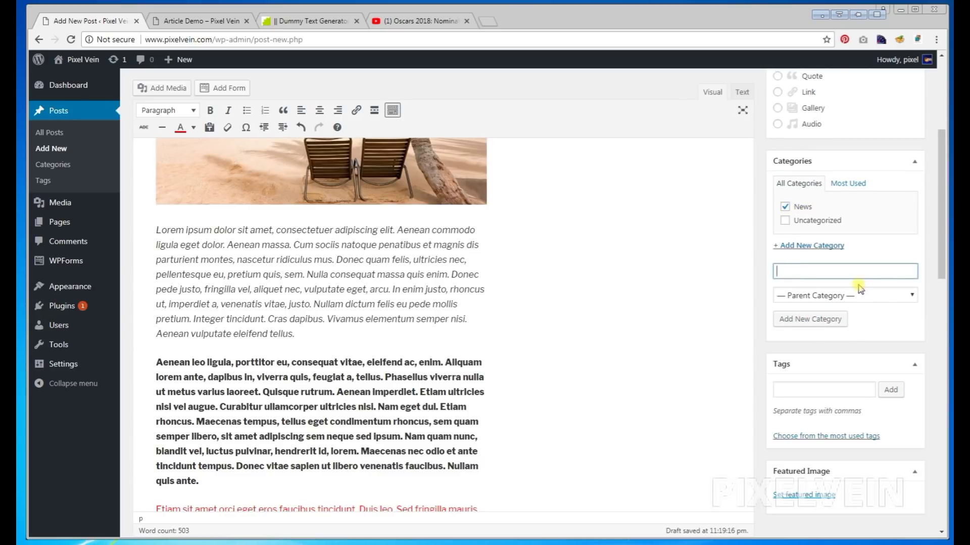
pyautogui.scroll(1, 860, 288)
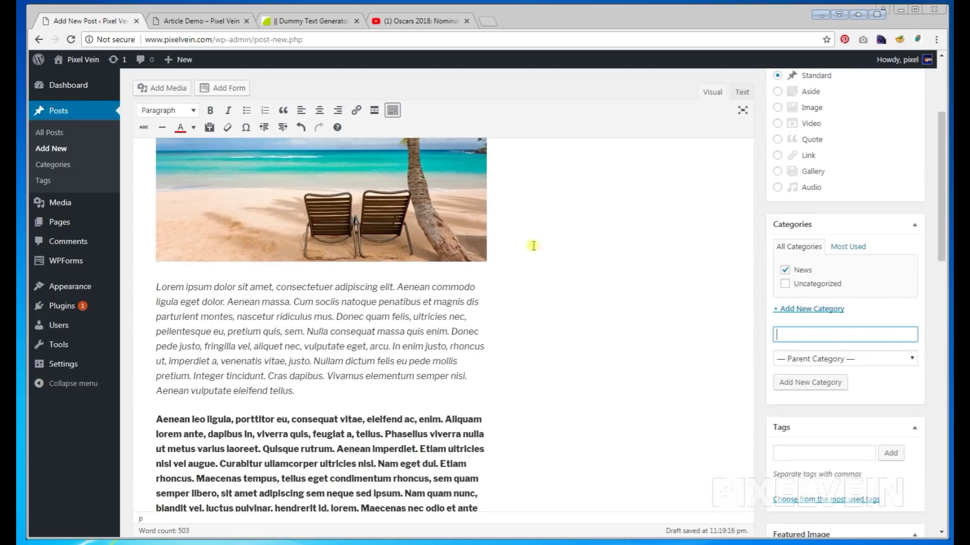
# Add the tags "Article Tag", "Tag Article" and "Article Article" to the post.
pyautogui.scroll(-1, 516, 273)
pyautogui.scroll(-2, 517, 288)
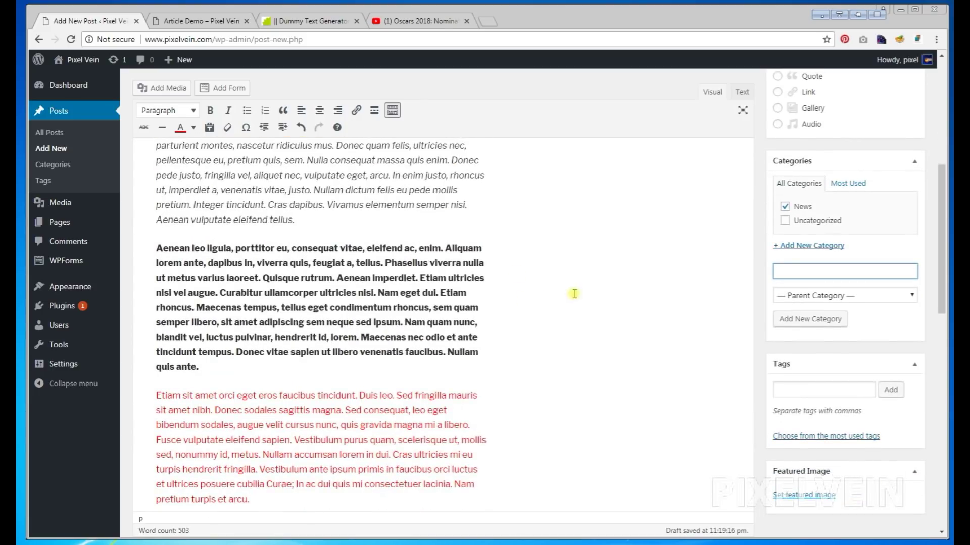
pyautogui.click(791, 392)
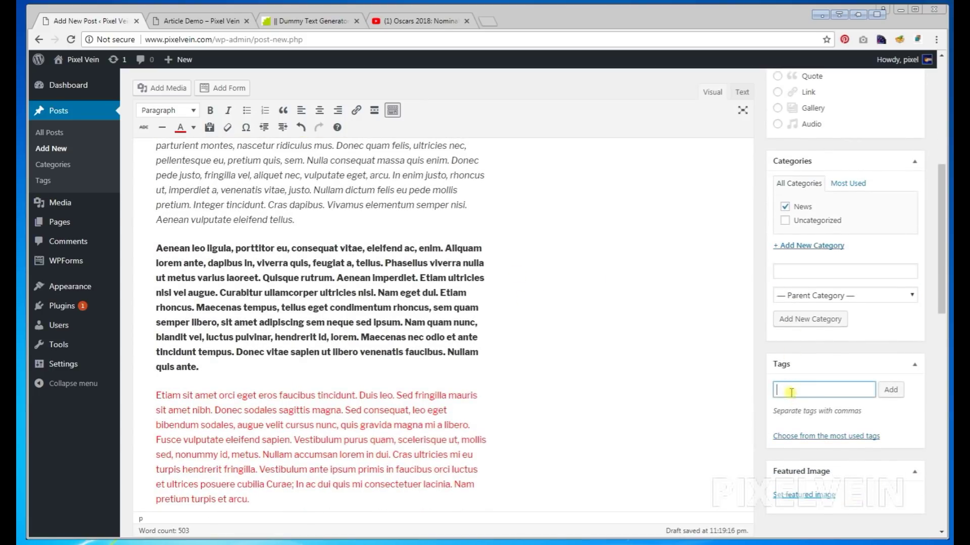
pyautogui.scroll(-1, 782, 363)
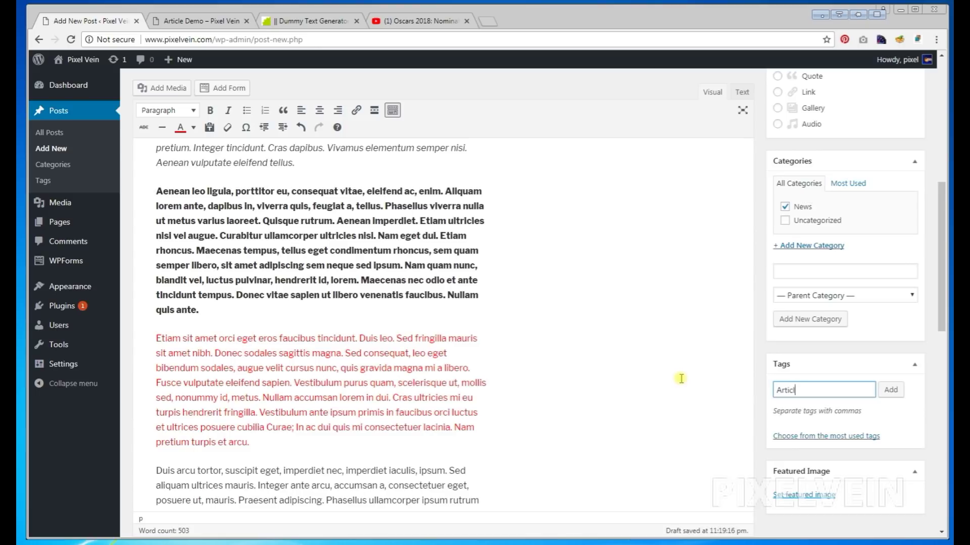
pyautogui.press('Return')
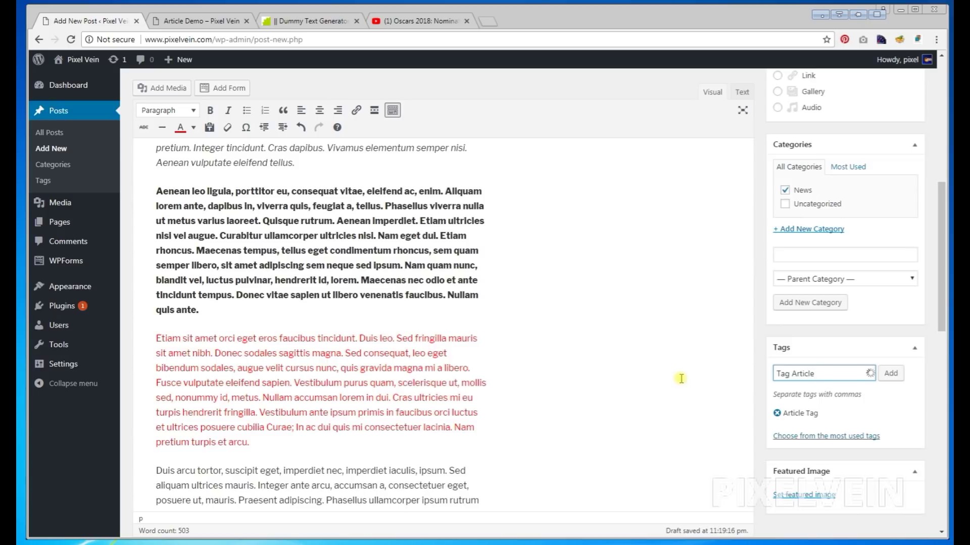
pyautogui.press('Return')
pyautogui.write('Articl')
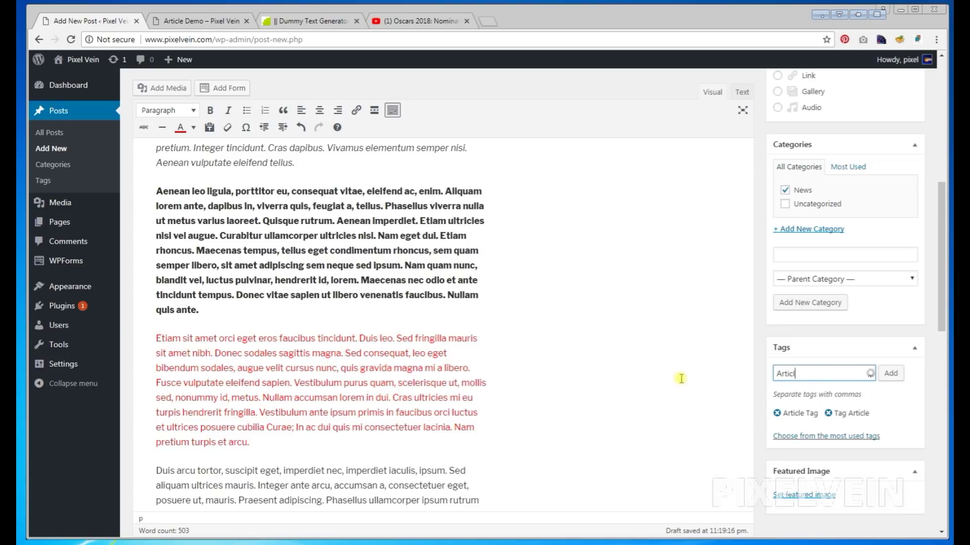
pyautogui.write('e Article')
pyautogui.press('Return')
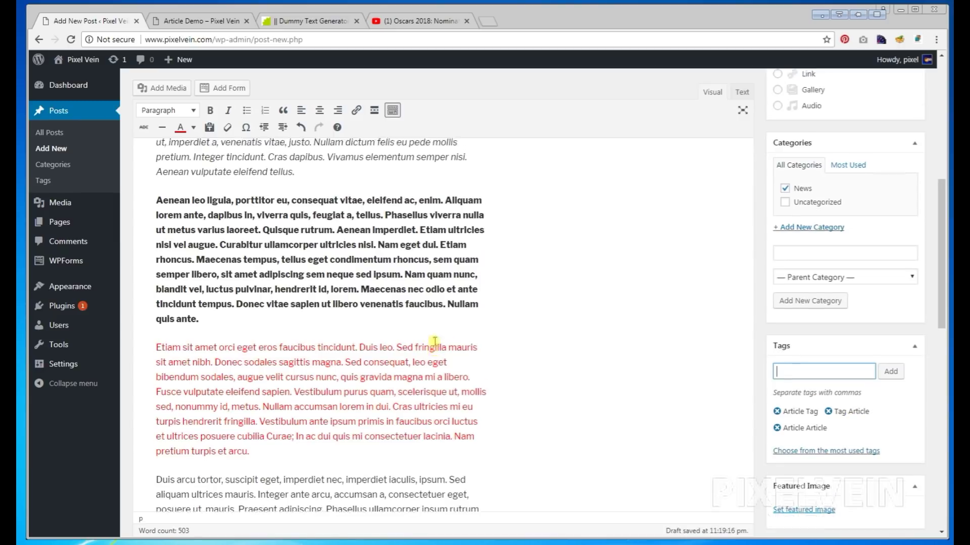
# Set the beach photo titled "Article Photo" from the media library as the post's featured image.
pyautogui.scroll(10, 435, 341)
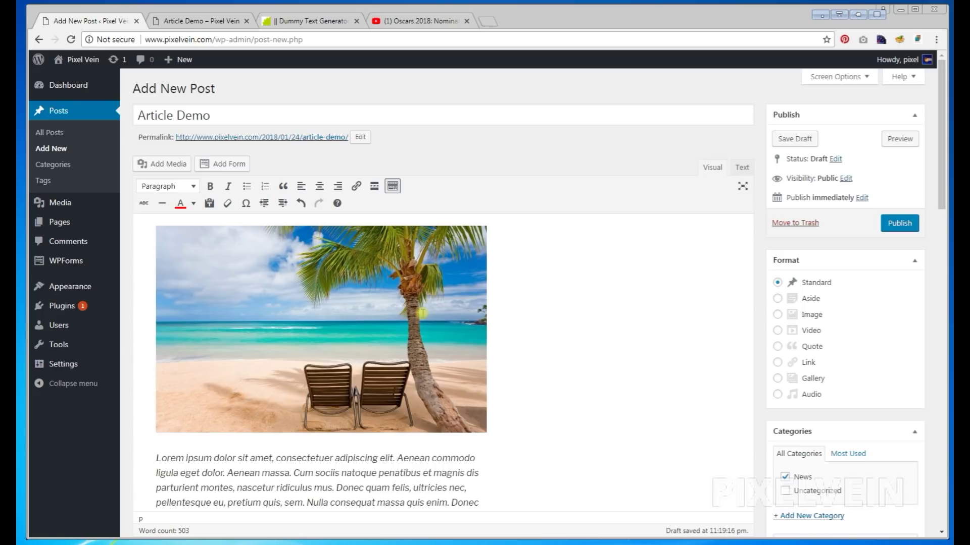
pyautogui.scroll(-2, 422, 313)
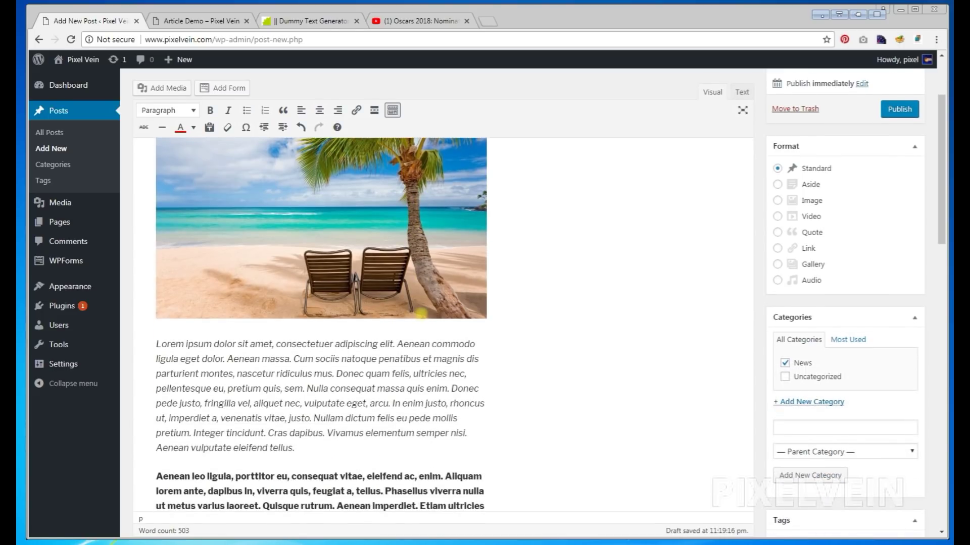
pyautogui.scroll(1, 420, 313)
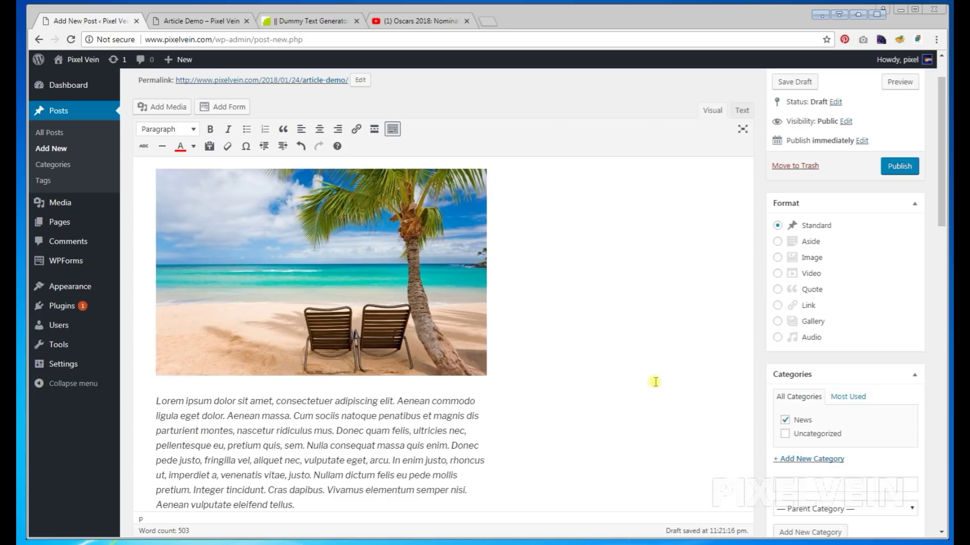
pyautogui.scroll(1, 435, 346)
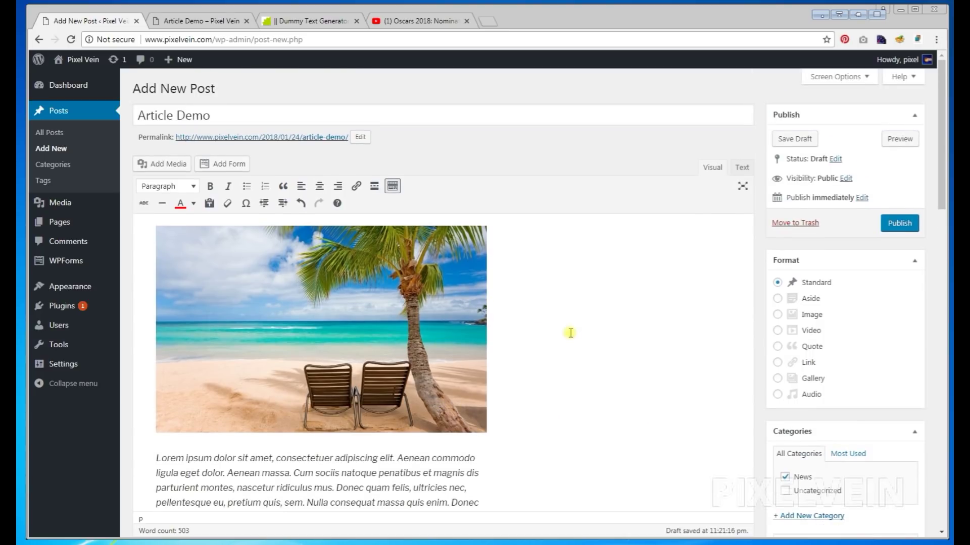
pyautogui.scroll(-5, 570, 333)
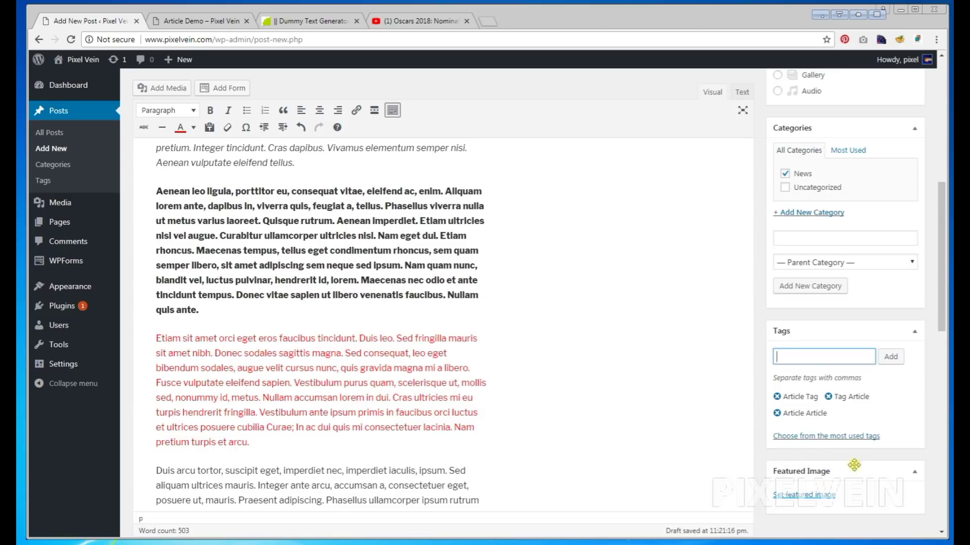
pyautogui.click(797, 496)
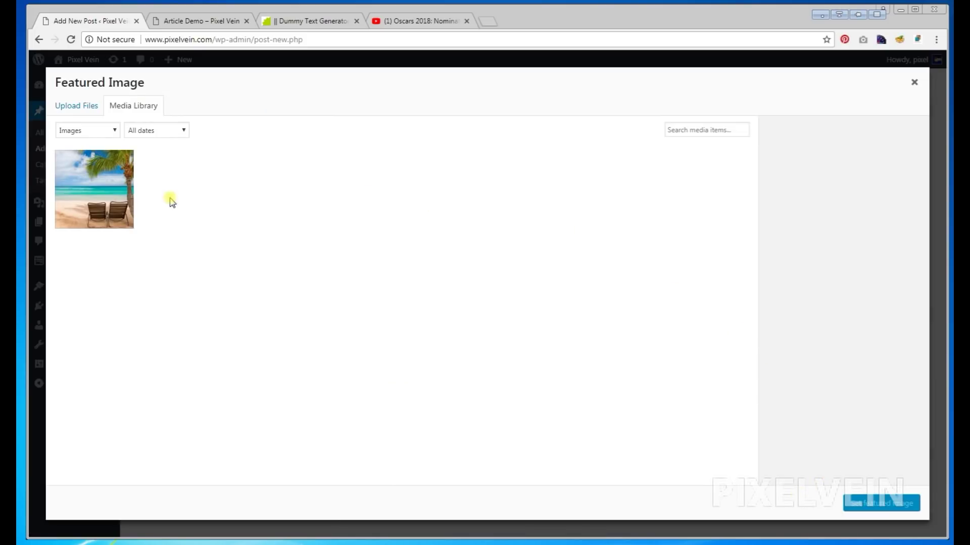
pyautogui.click(103, 191)
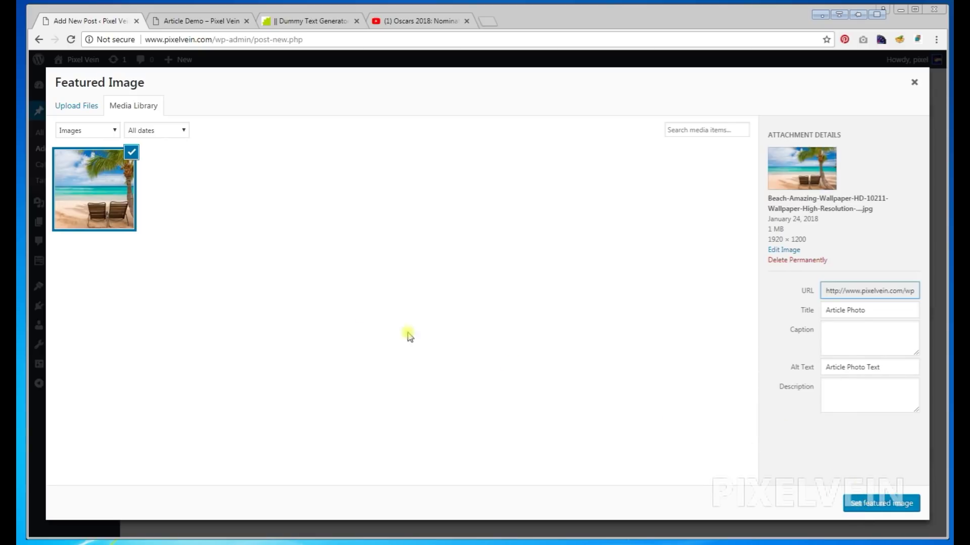
pyautogui.click(861, 509)
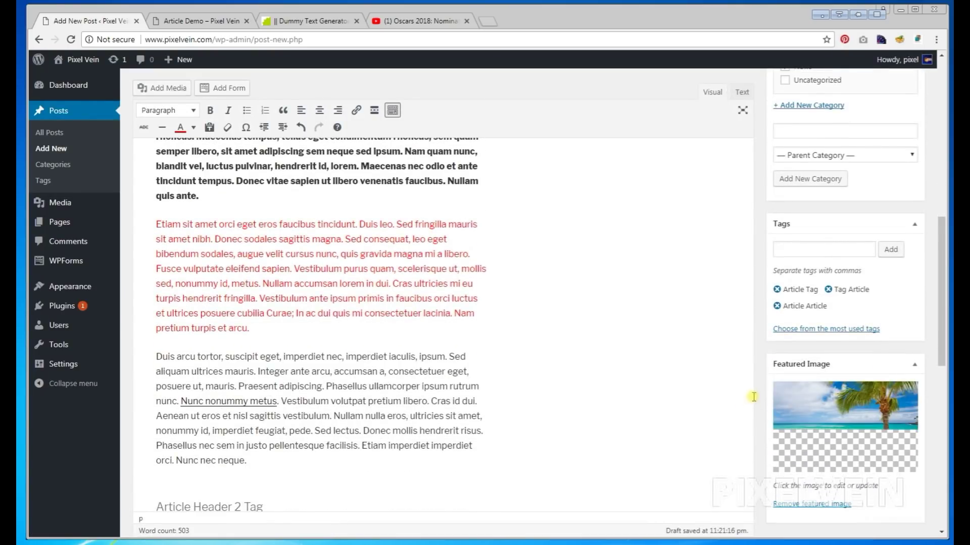
# Refresh the post preview and examine how the featured image displays above the article title.
pyautogui.scroll(7, 677, 379)
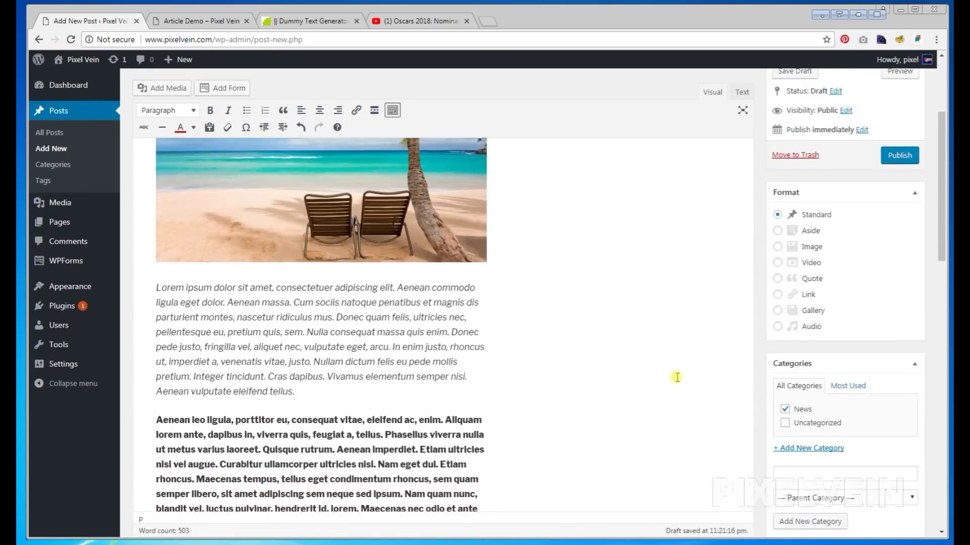
pyautogui.scroll(1, 677, 378)
pyautogui.scroll(2, 677, 378)
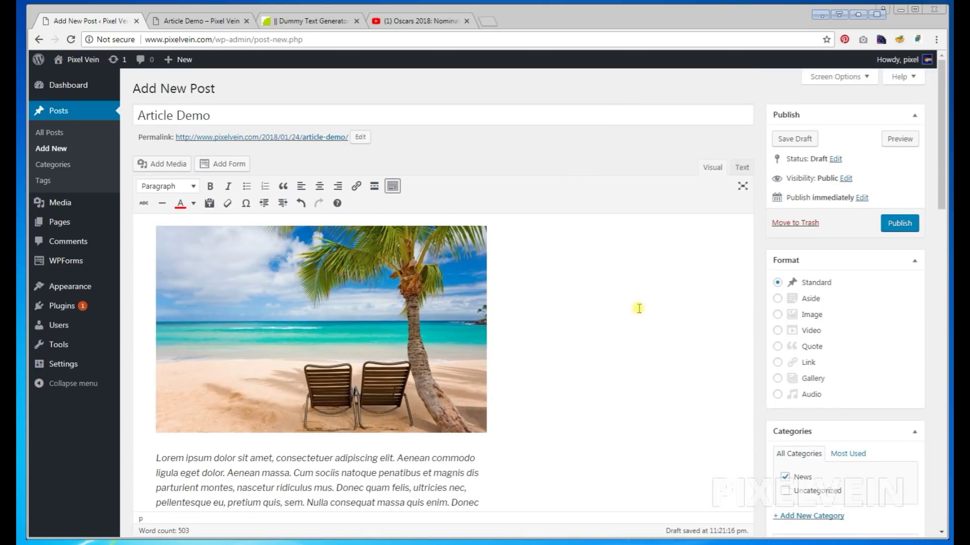
pyautogui.click(899, 139)
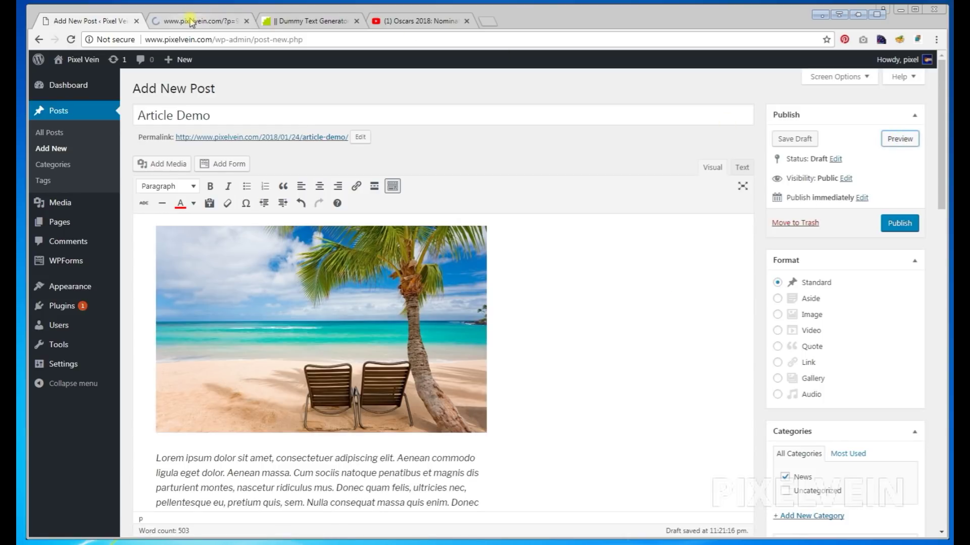
pyautogui.click(192, 20)
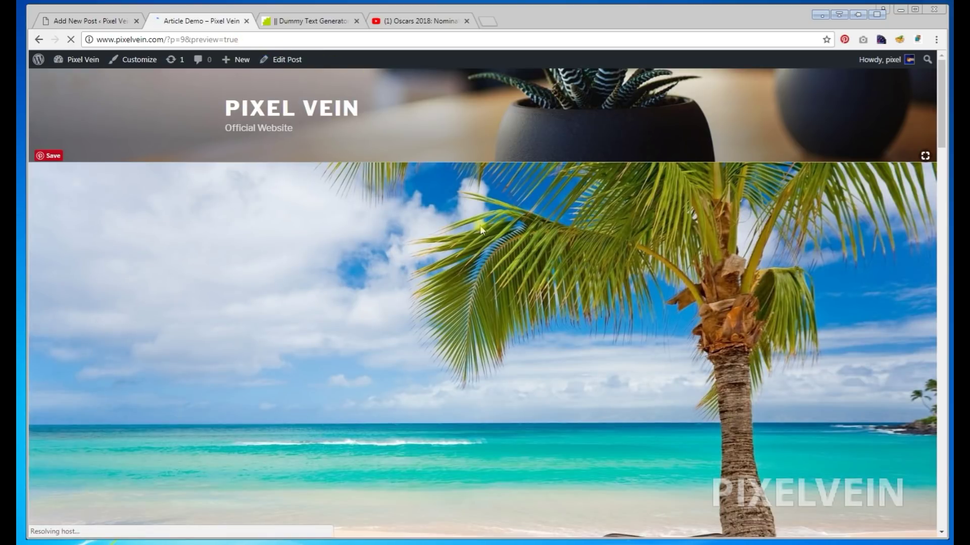
pyautogui.scroll(-5, 480, 221)
pyautogui.scroll(-4, 480, 220)
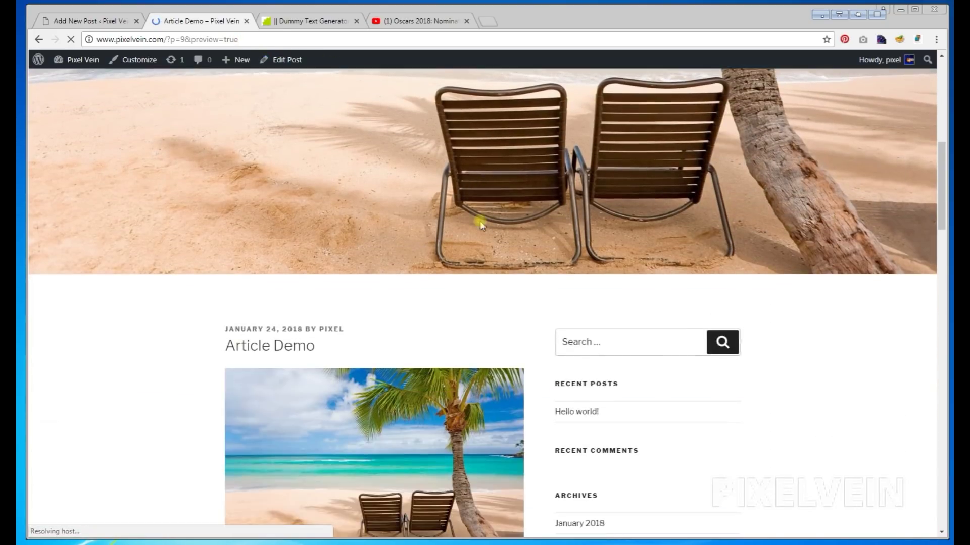
pyautogui.scroll(9, 613, 240)
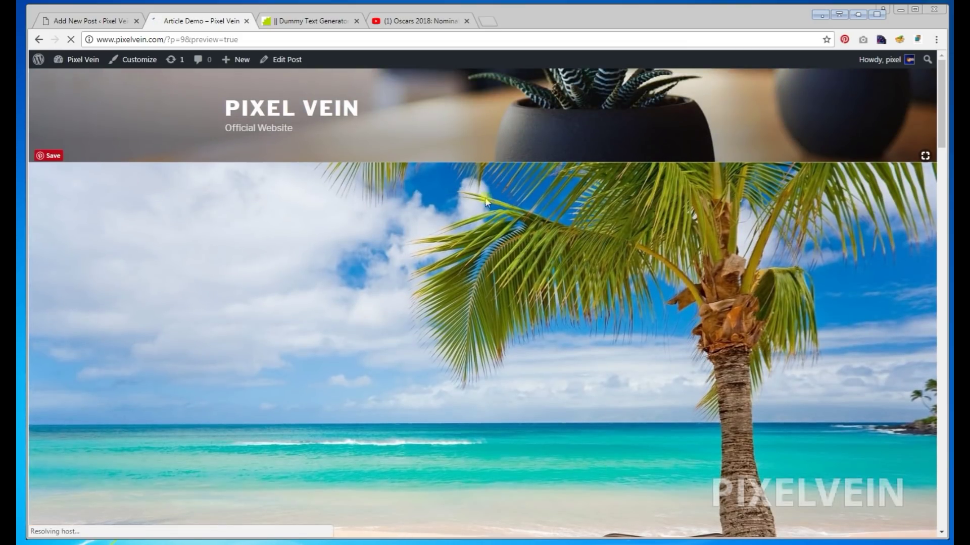
pyautogui.scroll(-7, 812, 254)
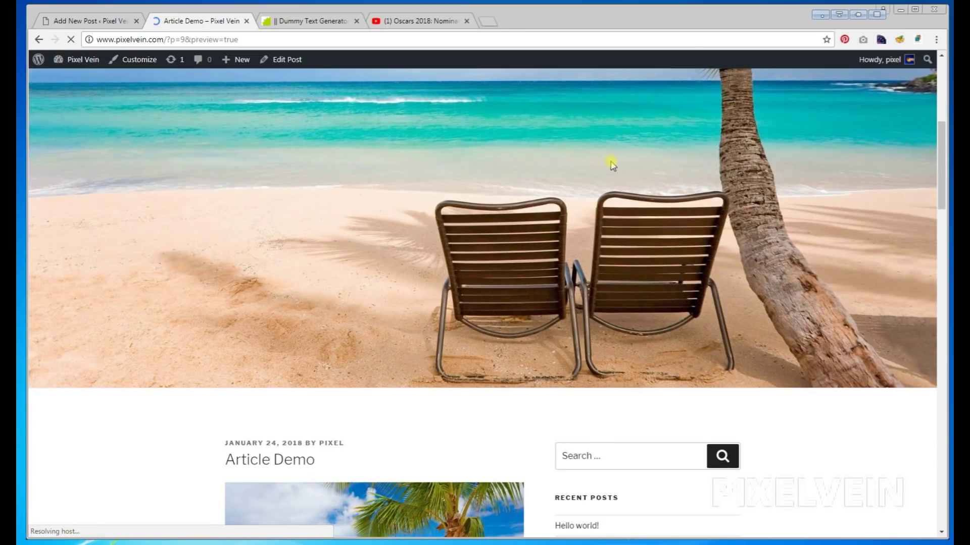
pyautogui.scroll(-4, 612, 166)
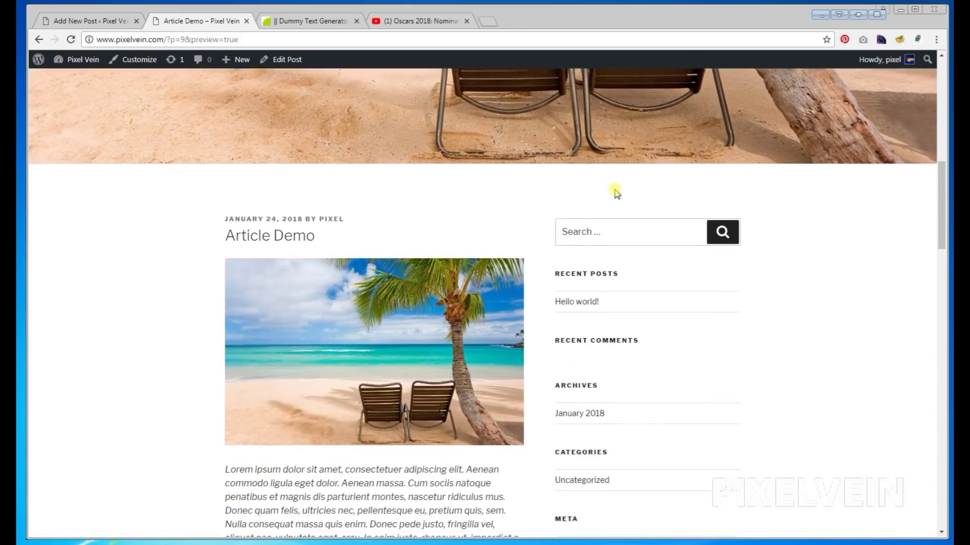
# Examine the article's image, formatted paragraphs, link and heading in the preview, and return to the featured image settings in the post editor.
pyautogui.scroll(-4, 595, 184)
pyautogui.scroll(1, 240, 202)
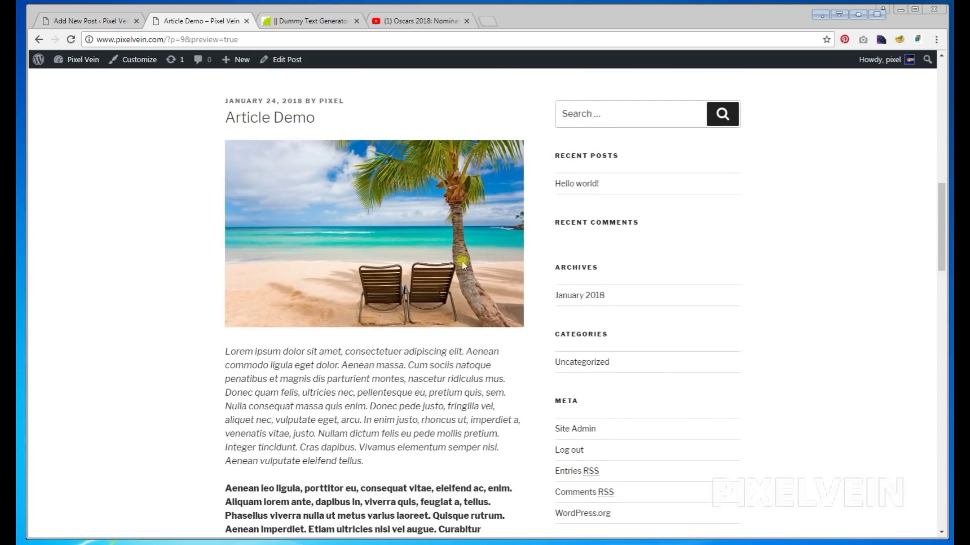
pyautogui.scroll(2, 461, 260)
pyautogui.scroll(-10, 462, 260)
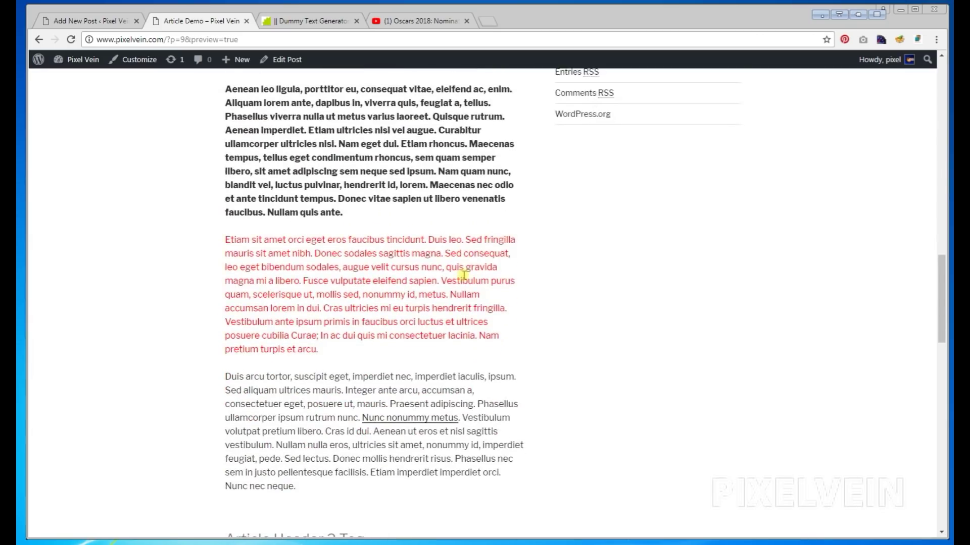
pyautogui.scroll(-8, 462, 276)
pyautogui.scroll(3, 423, 300)
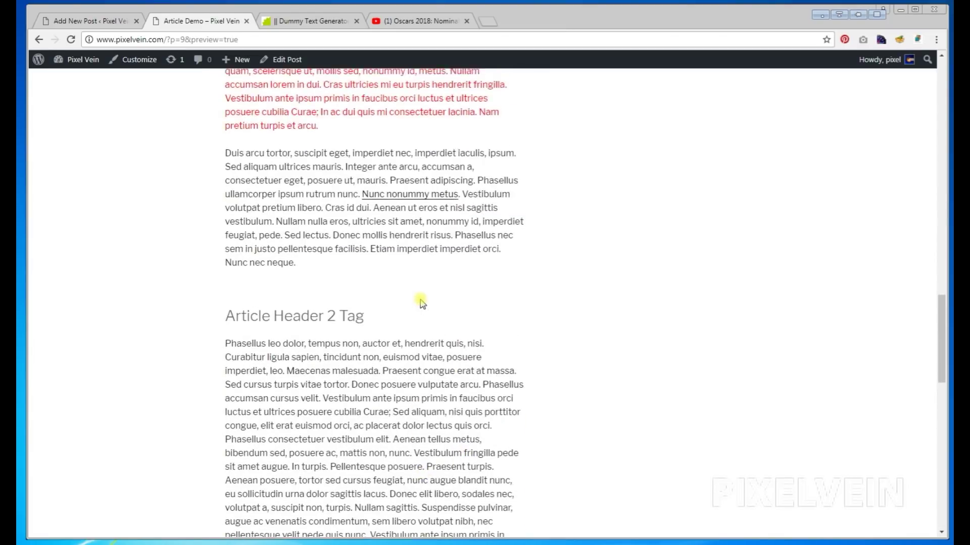
pyautogui.scroll(1, 420, 302)
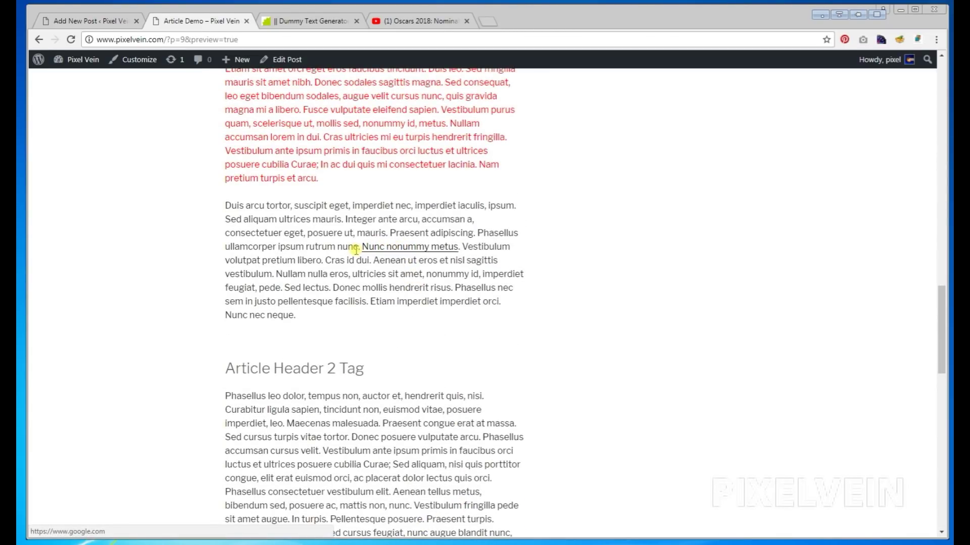
pyautogui.scroll(-6, 429, 321)
pyautogui.scroll(2, 429, 314)
pyautogui.scroll(15, 430, 314)
pyautogui.scroll(7, 430, 314)
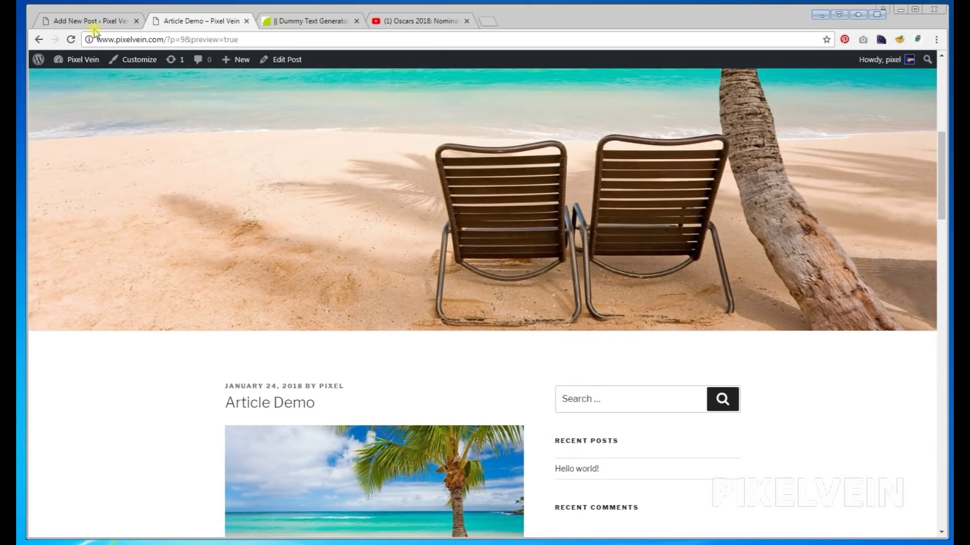
pyautogui.click(94, 23)
pyautogui.scroll(-10, 504, 282)
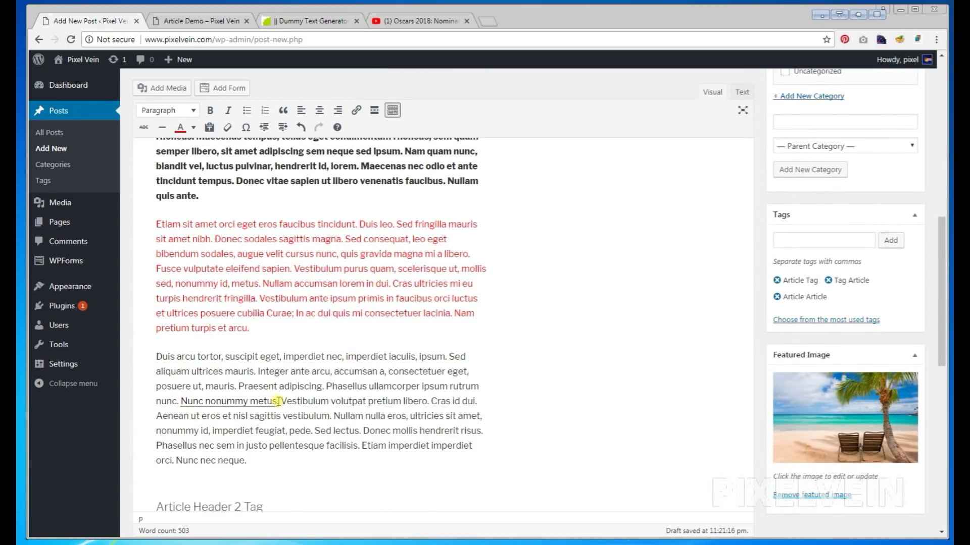
# Change the text color of the "Nunc nonummy metus" link to blue.
pyautogui.moveTo(278, 403); pyautogui.dragTo(186, 402)
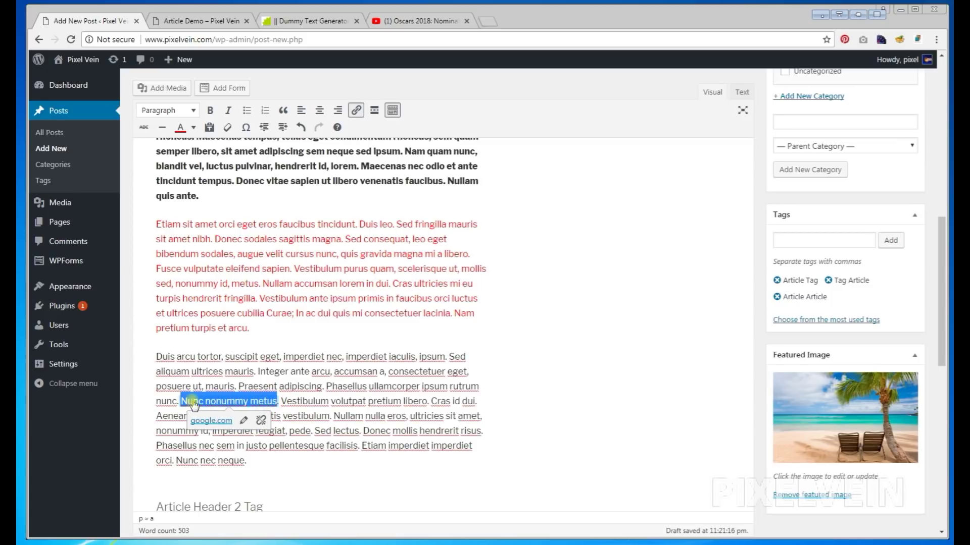
pyautogui.click(193, 127)
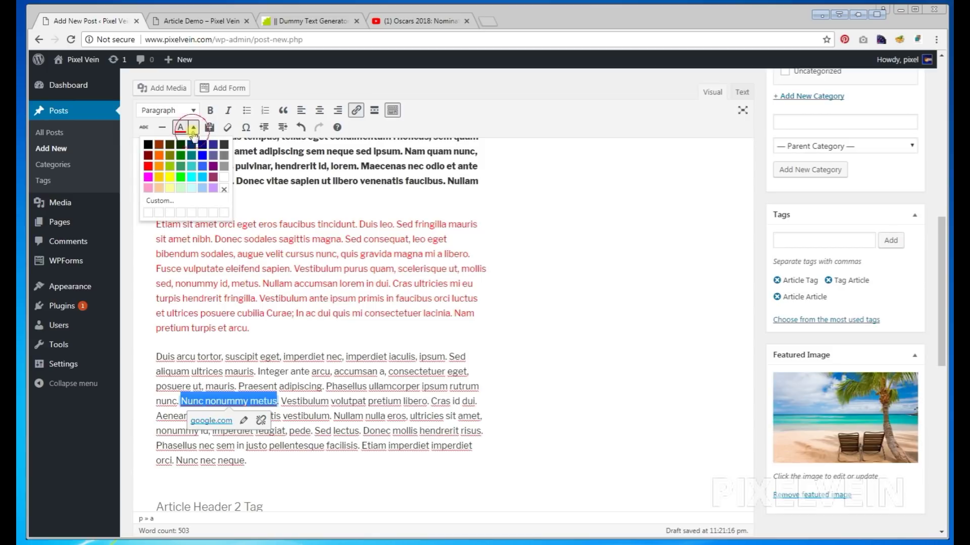
pyautogui.click(203, 158)
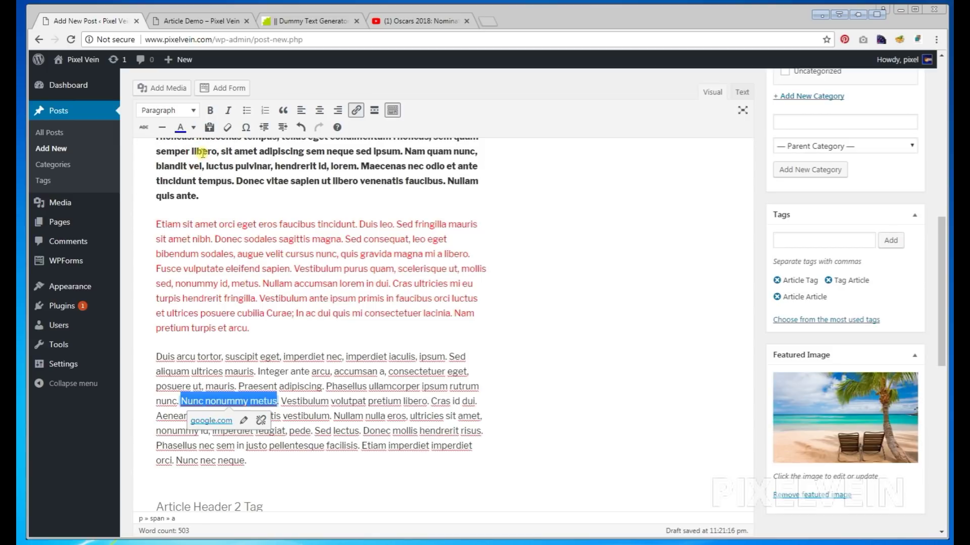
pyautogui.click(492, 321)
# Refresh the post preview and examine the link color, heading, embedded video, category and tags.
pyautogui.scroll(3, 566, 327)
pyautogui.scroll(7, 566, 327)
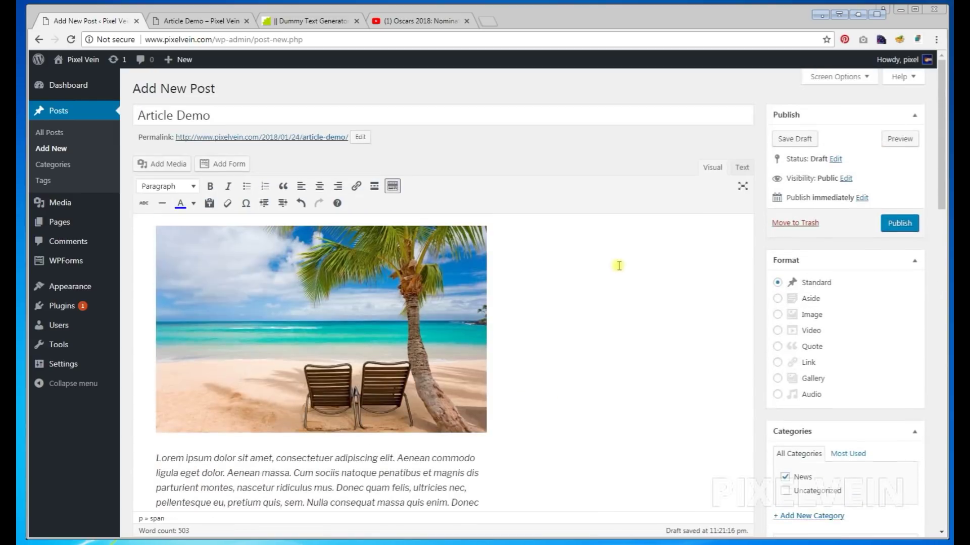
pyautogui.click(897, 145)
pyautogui.click(182, 24)
pyautogui.scroll(-5, 366, 313)
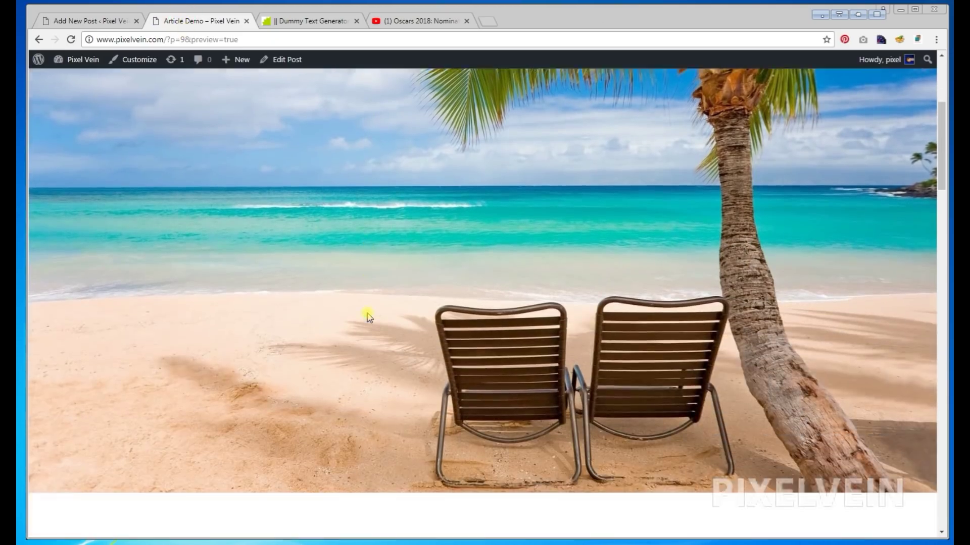
pyautogui.scroll(-10, 369, 314)
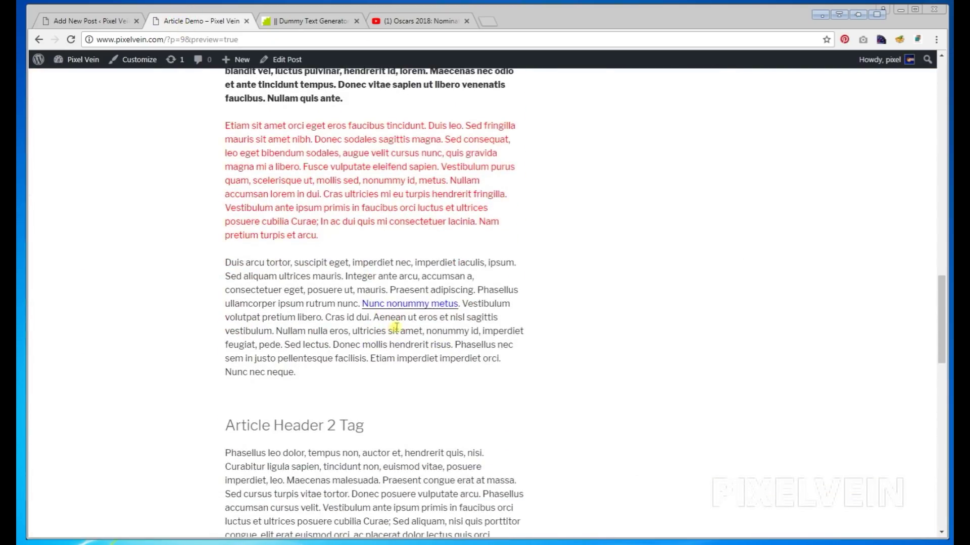
pyautogui.scroll(-10, 600, 384)
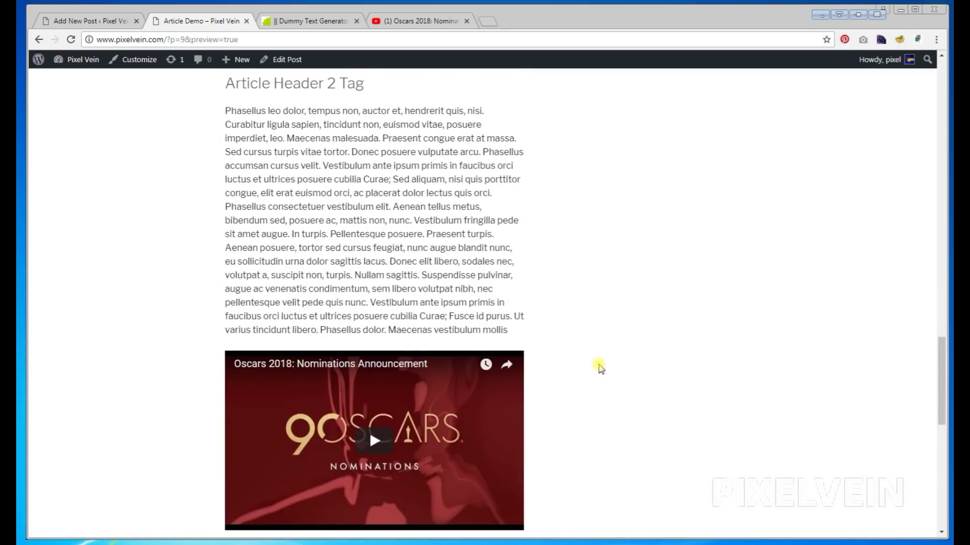
pyautogui.scroll(-2, 597, 364)
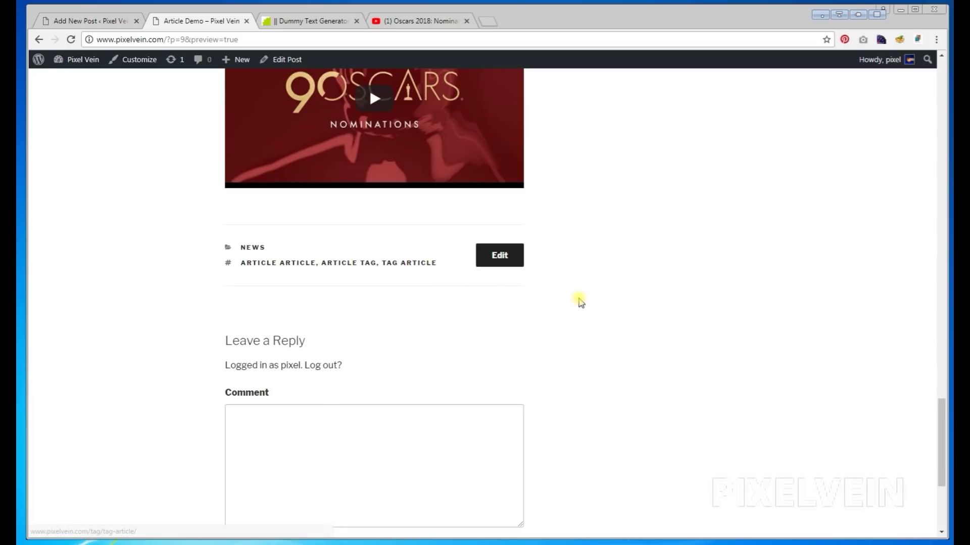
# Review the whole previewed article once more, from the title and image through the formatted paragraphs to the video and tags.
pyautogui.scroll(8, 614, 305)
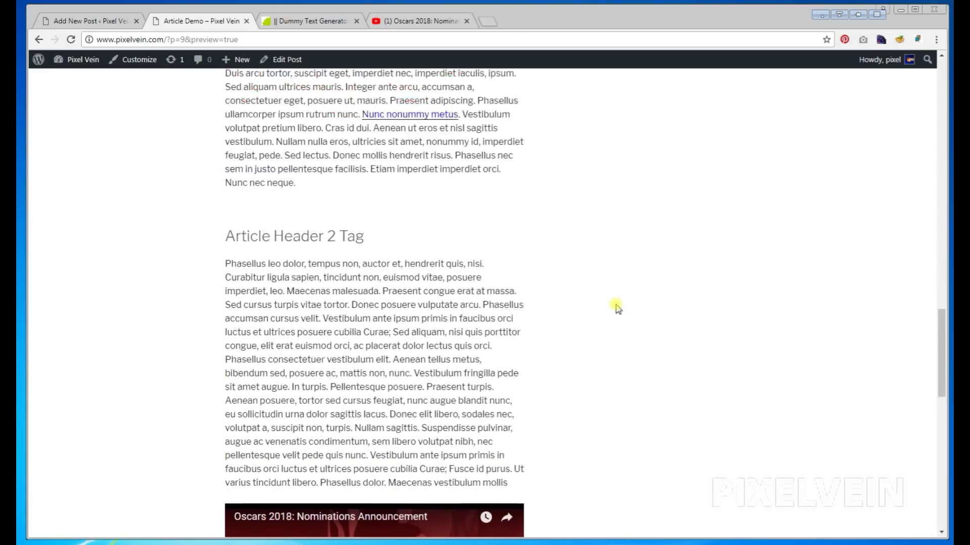
pyautogui.scroll(9, 616, 308)
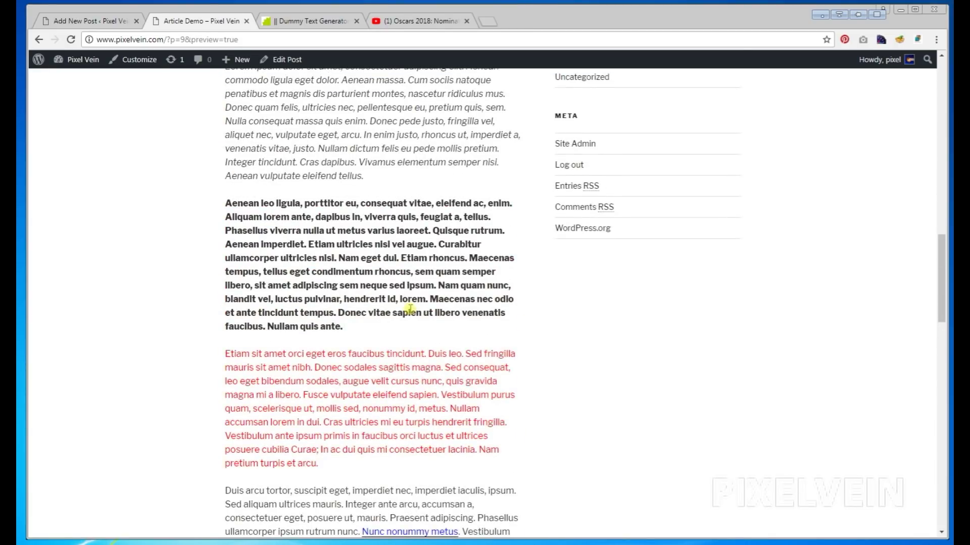
pyautogui.scroll(7, 410, 309)
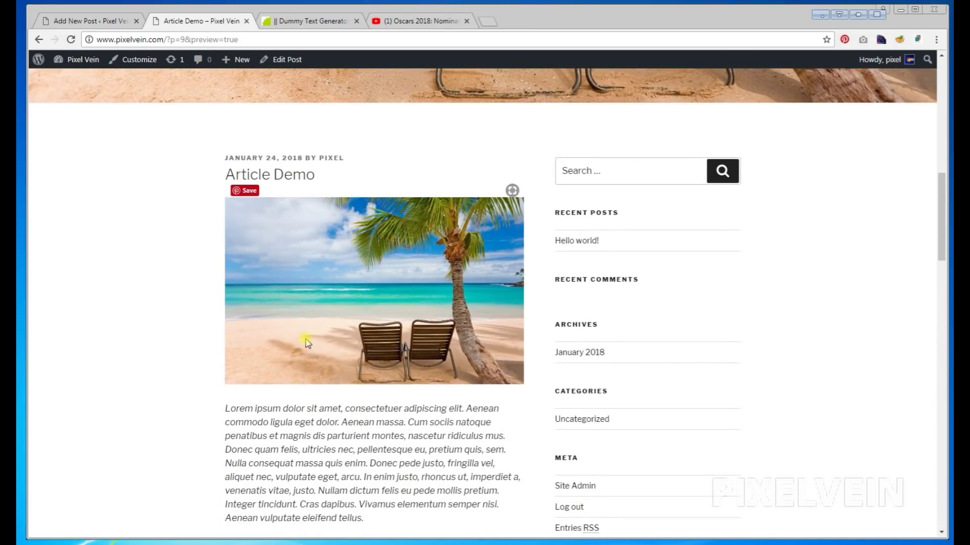
pyautogui.scroll(-15, 307, 343)
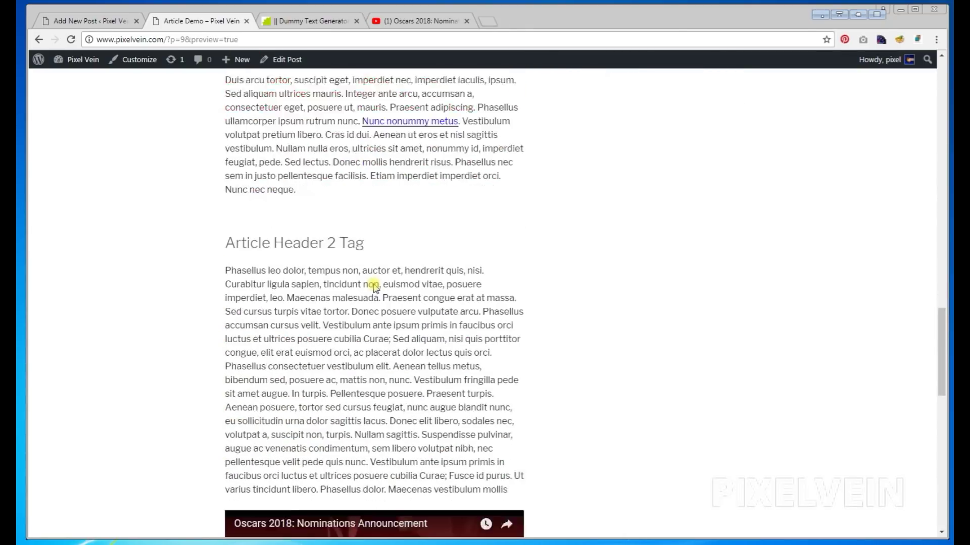
pyautogui.scroll(-8, 374, 286)
pyautogui.scroll(6, 582, 296)
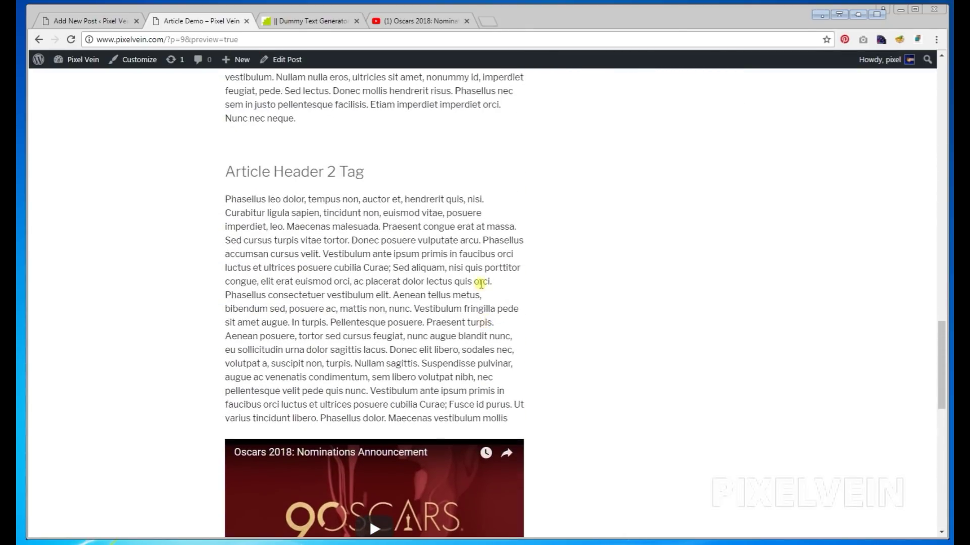
pyautogui.scroll(16, 481, 283)
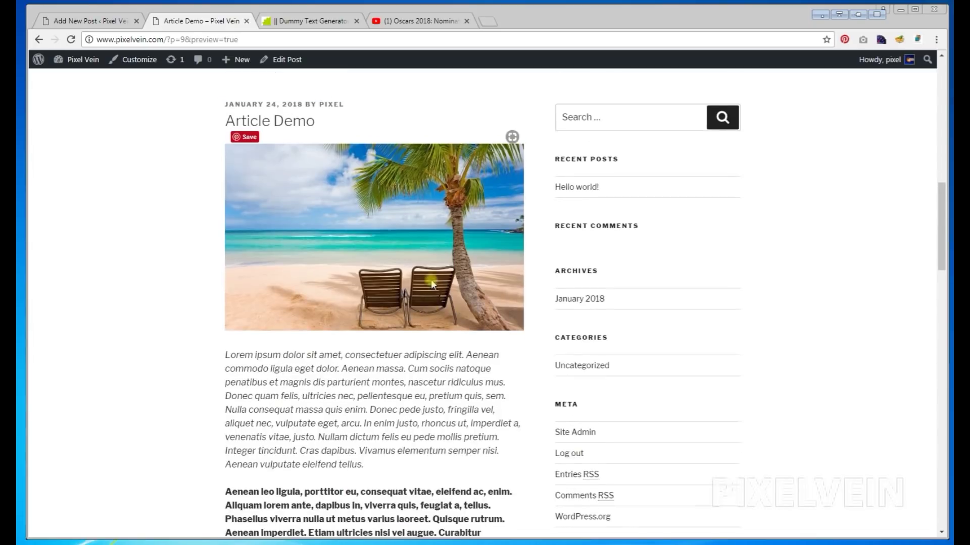
pyautogui.scroll(4, 432, 280)
pyautogui.scroll(-7, 313, 283)
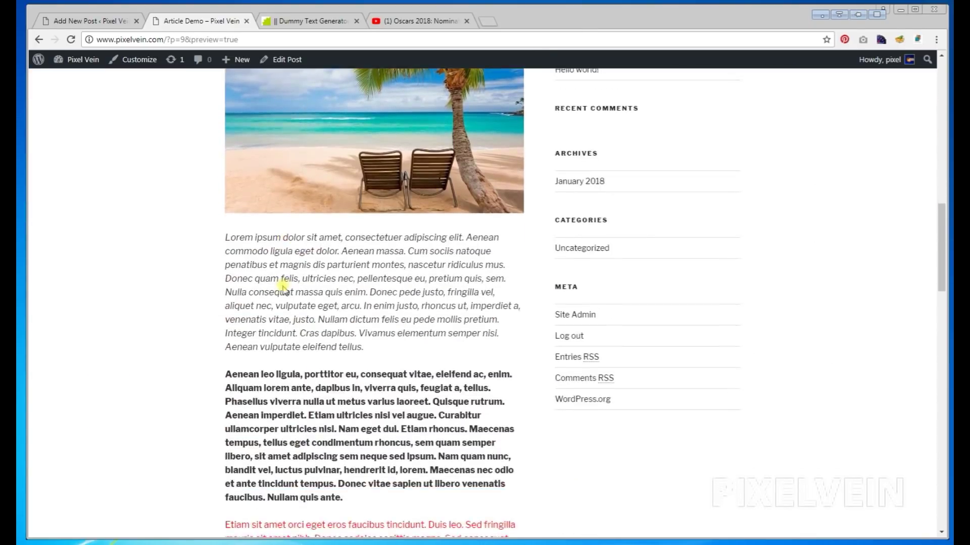
pyautogui.scroll(-20, 283, 289)
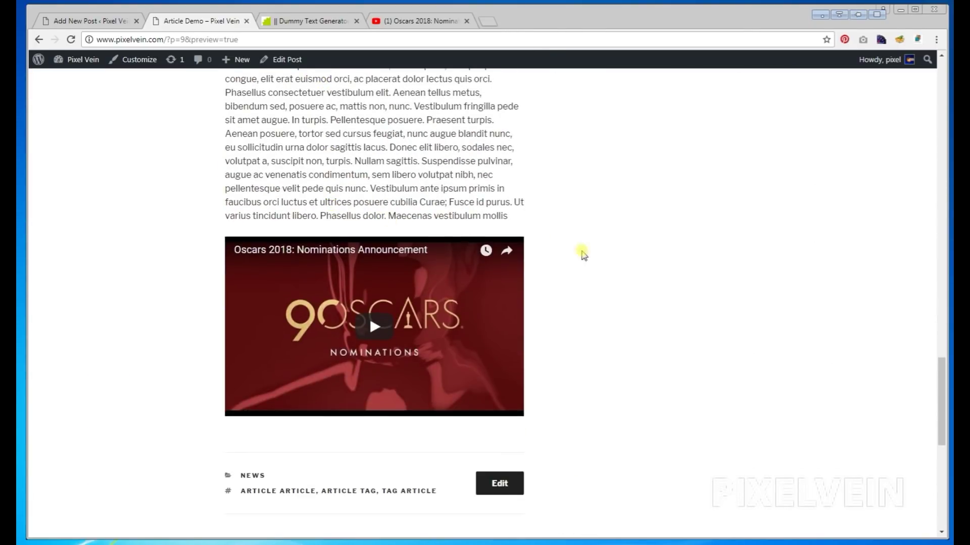
pyautogui.scroll(3, 584, 265)
pyautogui.scroll(7, 405, 275)
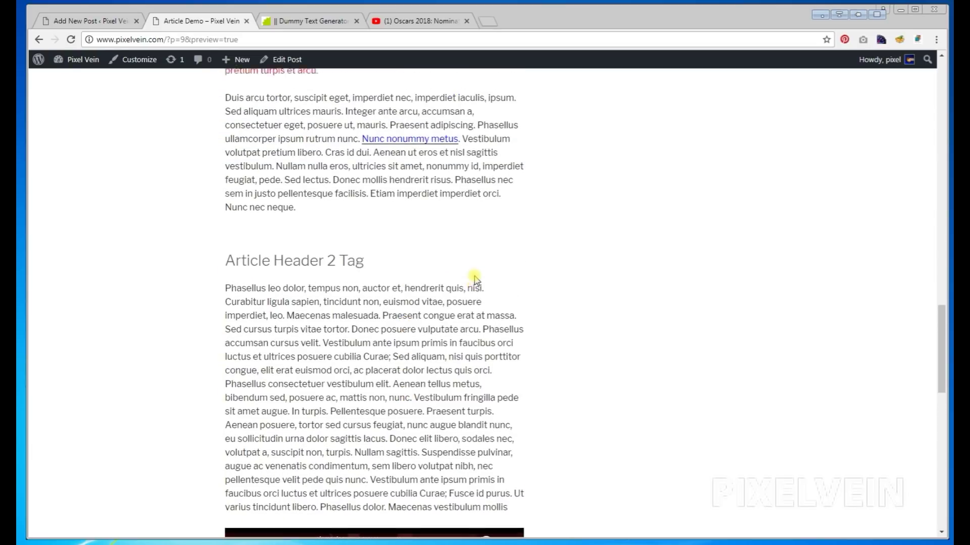
# Return to the post editor and publish the "Article Demo" post.
pyautogui.scroll(5, 474, 276)
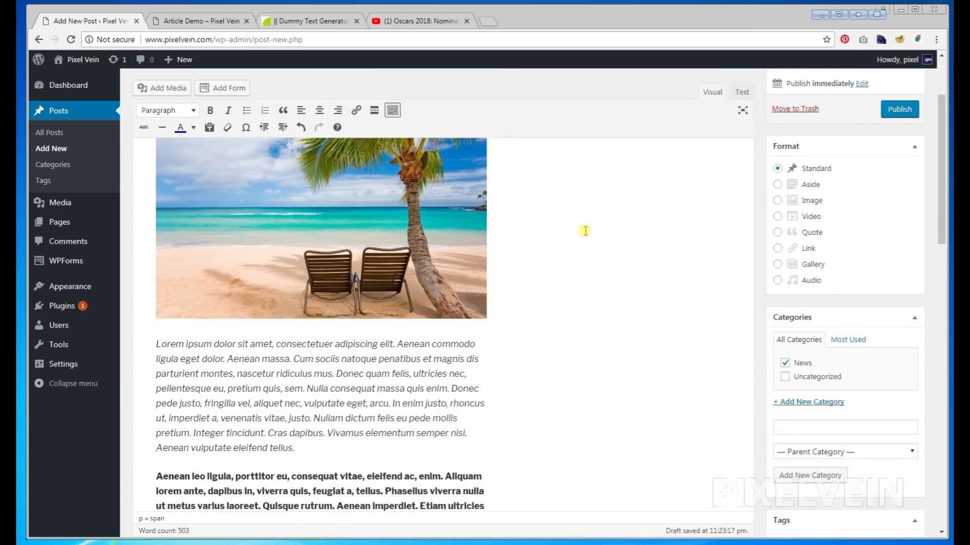
pyautogui.scroll(-4, 568, 268)
pyautogui.scroll(7, 567, 273)
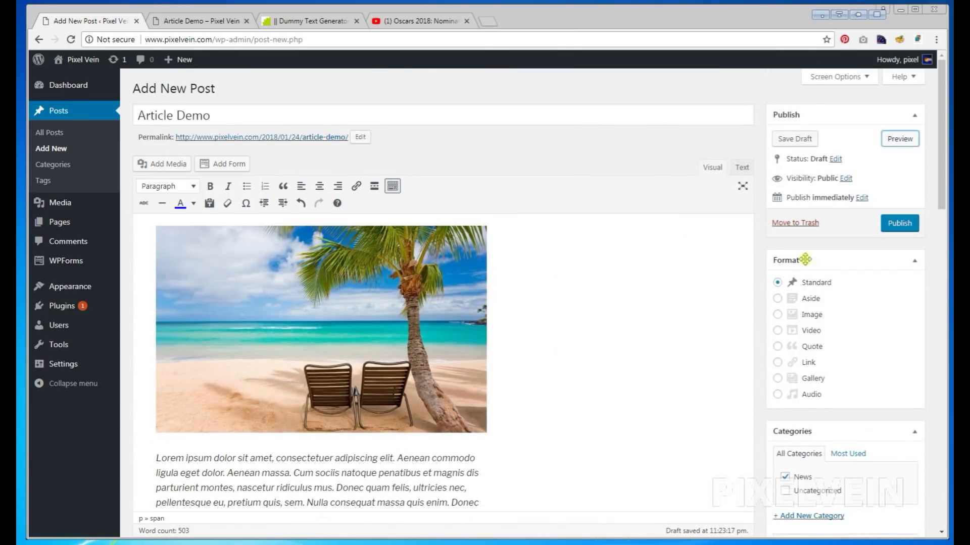
pyautogui.click(897, 225)
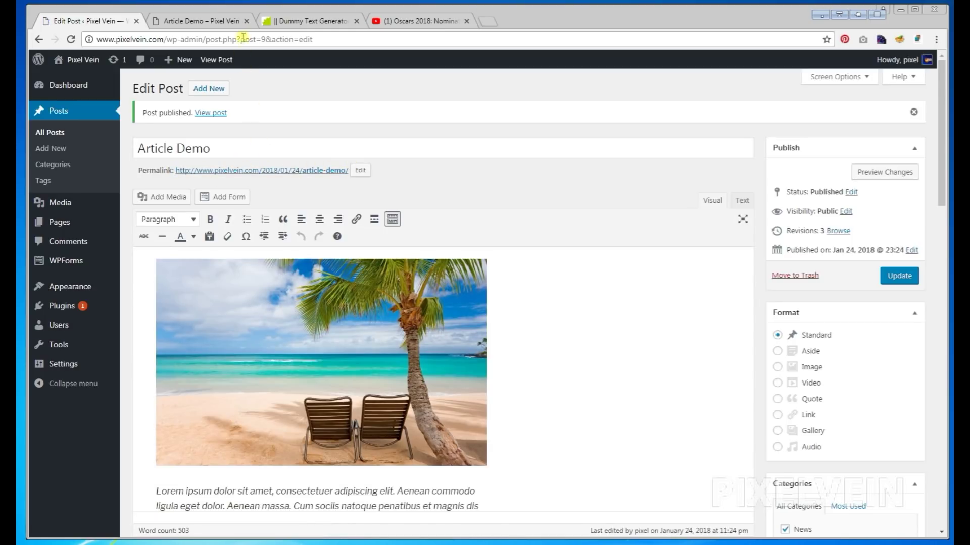
# Close the post preview and YouTube pages, and open the published post on the site.
pyautogui.click(246, 21)
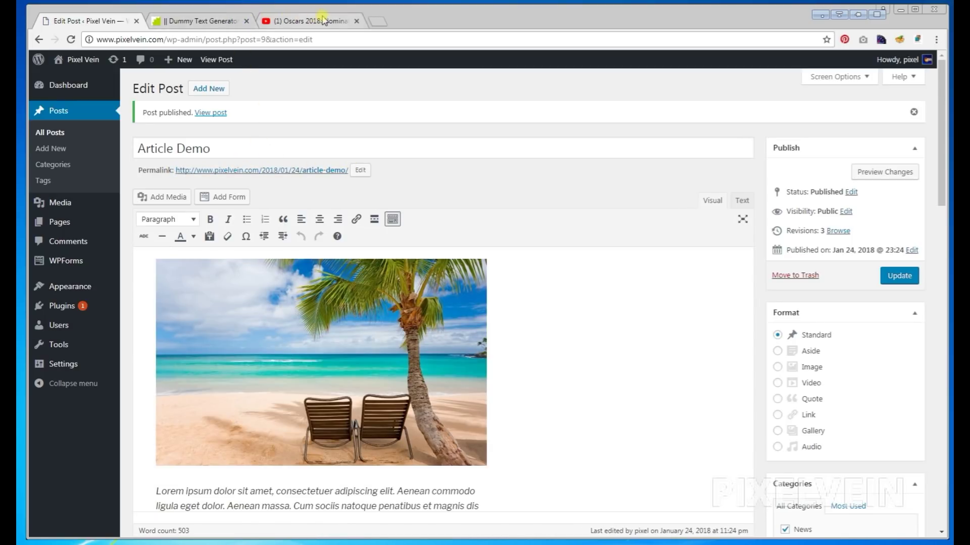
pyautogui.click(357, 21)
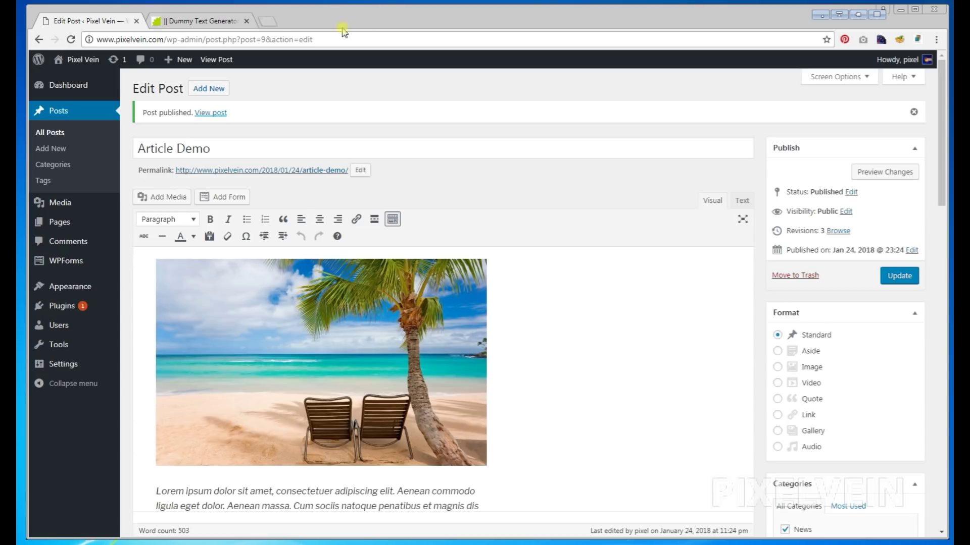
pyautogui.click(218, 112)
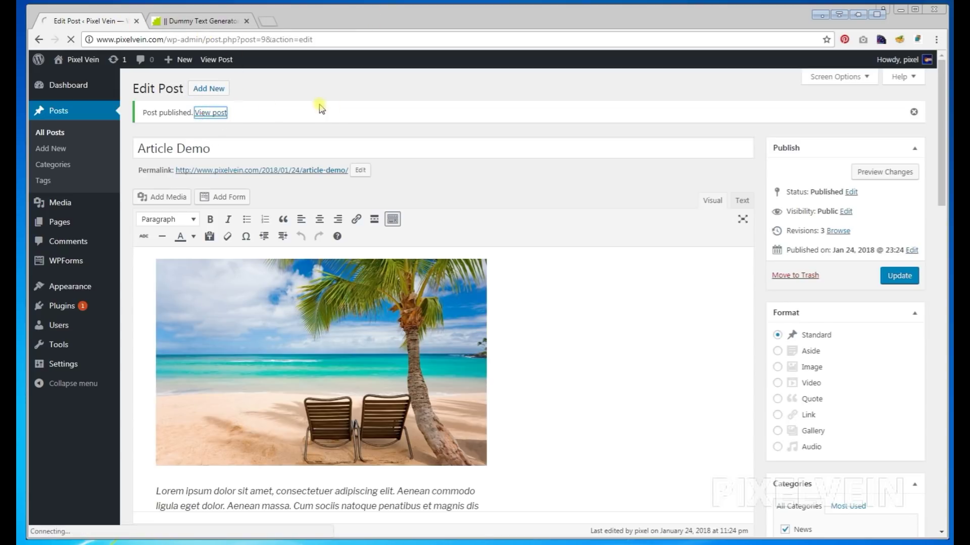
# Examine the published article's featured image, content and comment section, and the sidebar's recent posts and categories.
pyautogui.scroll(-10, 357, 256)
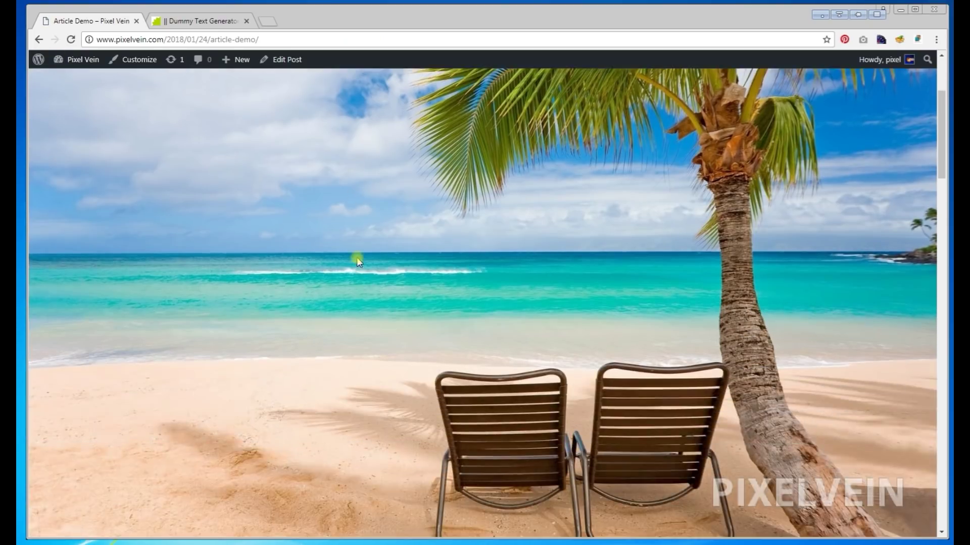
pyautogui.scroll(-15, 357, 257)
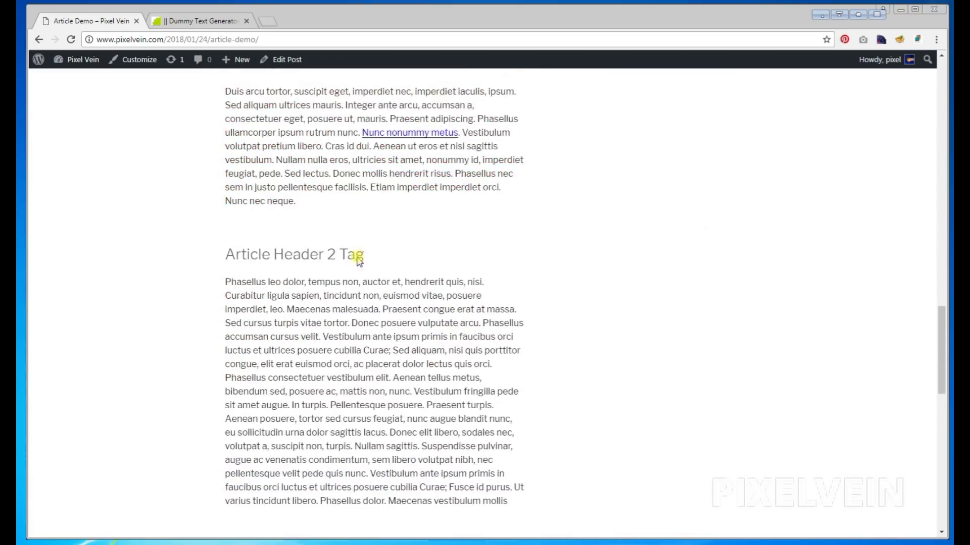
pyautogui.scroll(15, 357, 272)
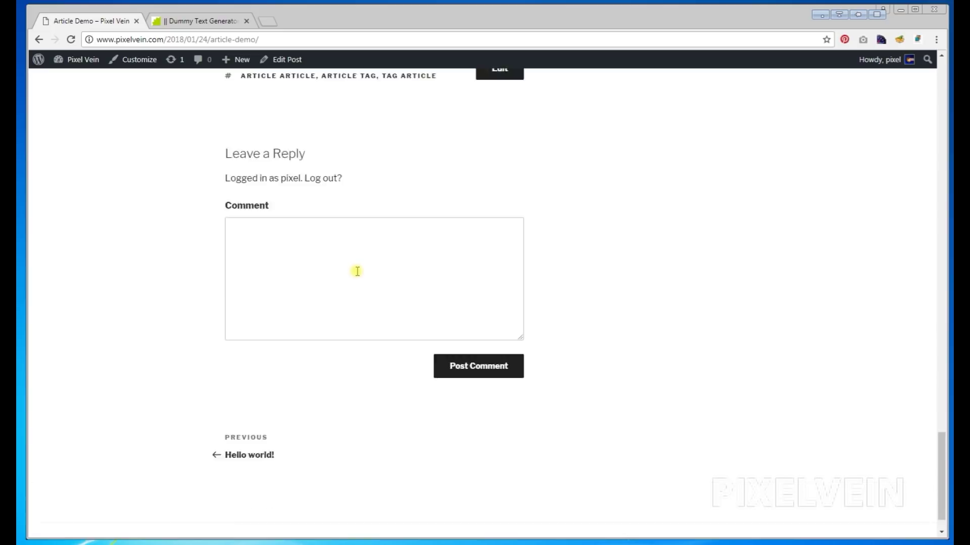
pyautogui.scroll(15, 357, 271)
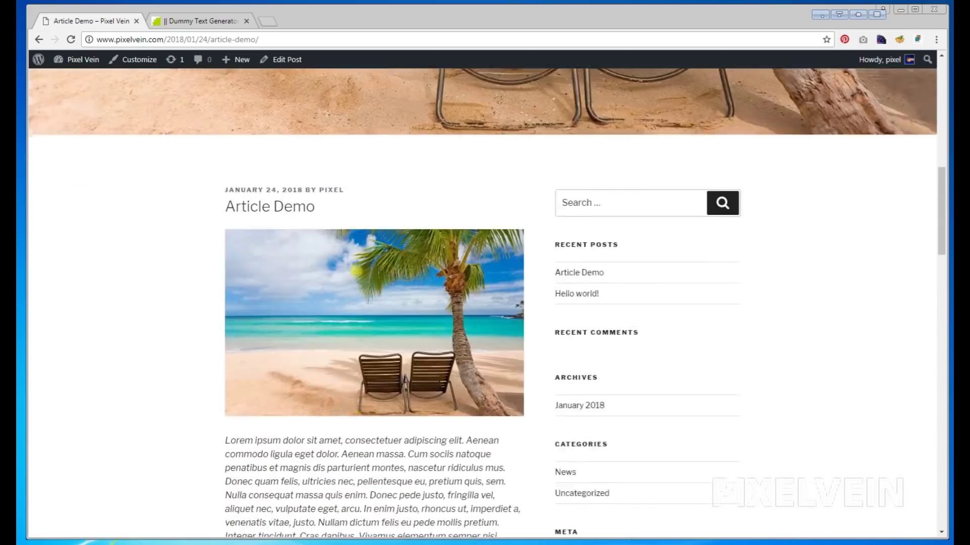
pyautogui.scroll(-8, 357, 276)
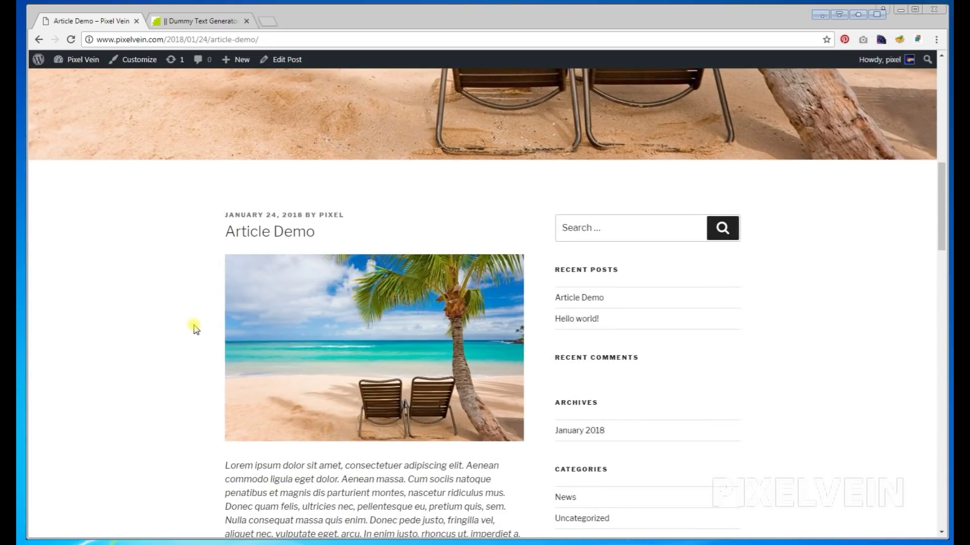
pyautogui.scroll(-5, 195, 329)
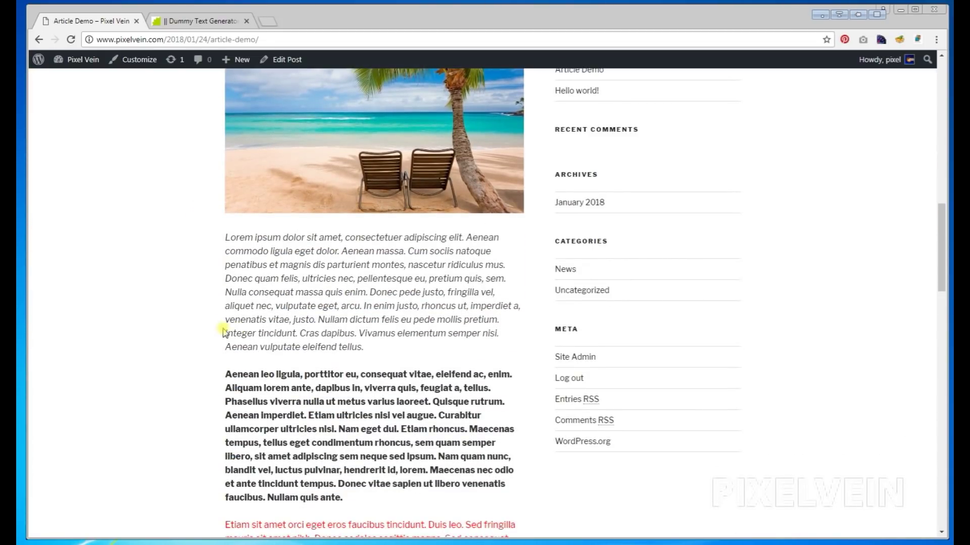
pyautogui.scroll(5, 693, 339)
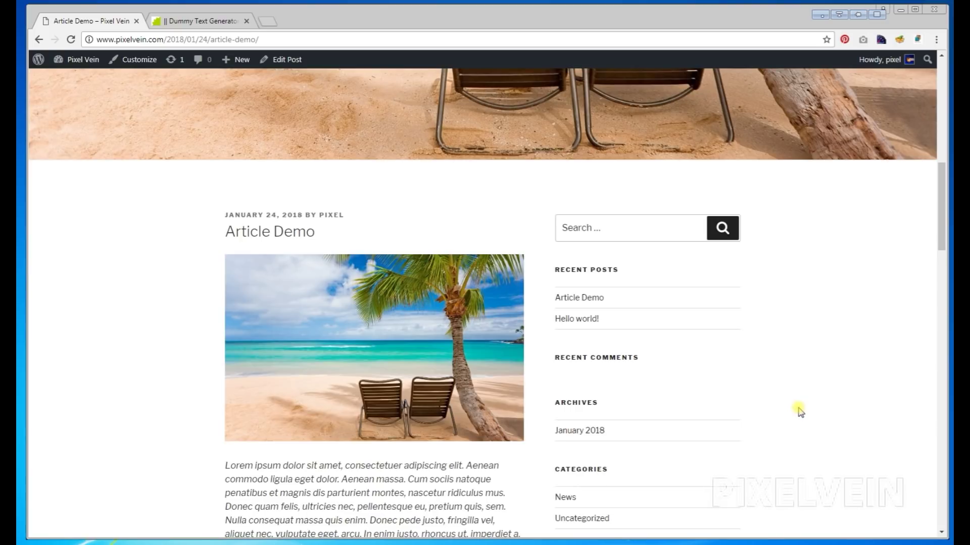
pyautogui.scroll(-5, 800, 411)
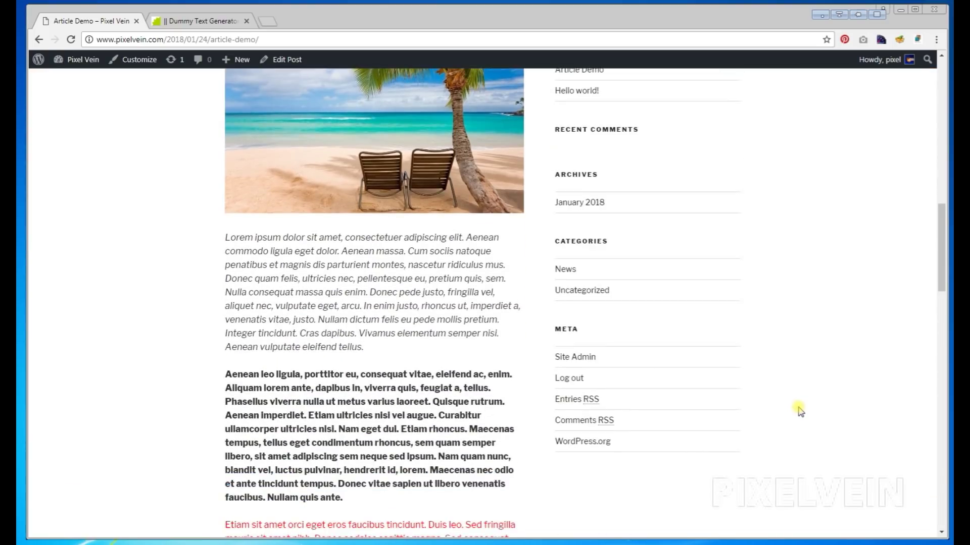